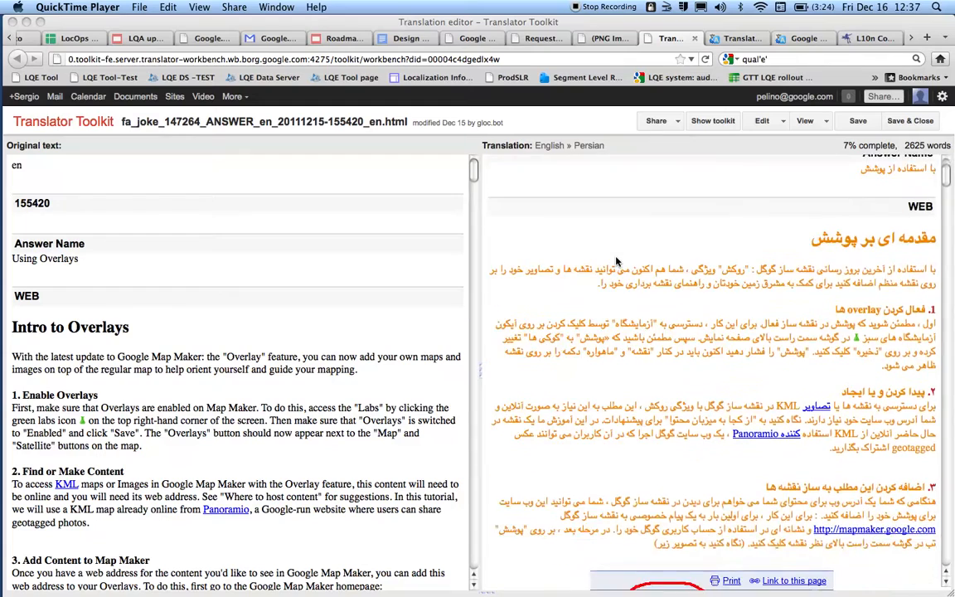
# Step: Compare the English original with the Persian translation through the Find or Make Content and Add Content to Map Maker sections
pyautogui.click(338, 259)
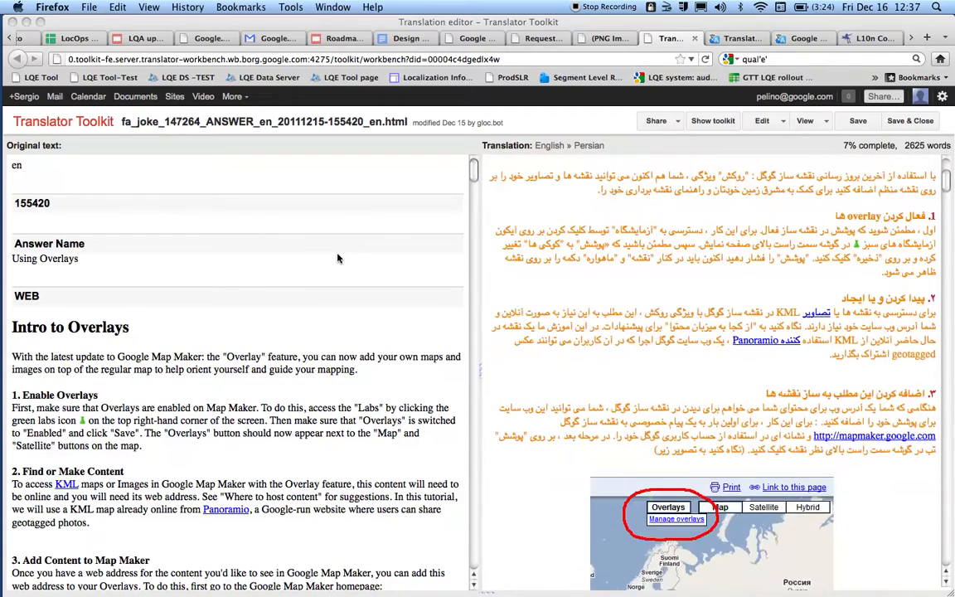
pyautogui.scroll(-5, 337, 255)
pyautogui.scroll(-8, 617, 245)
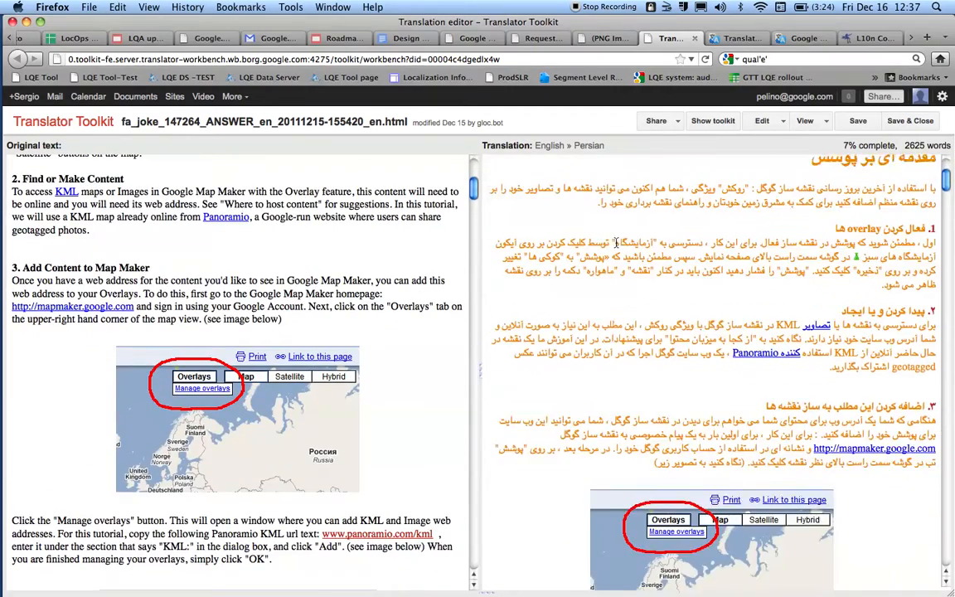
pyautogui.scroll(6, 616, 245)
pyautogui.scroll(2, 616, 244)
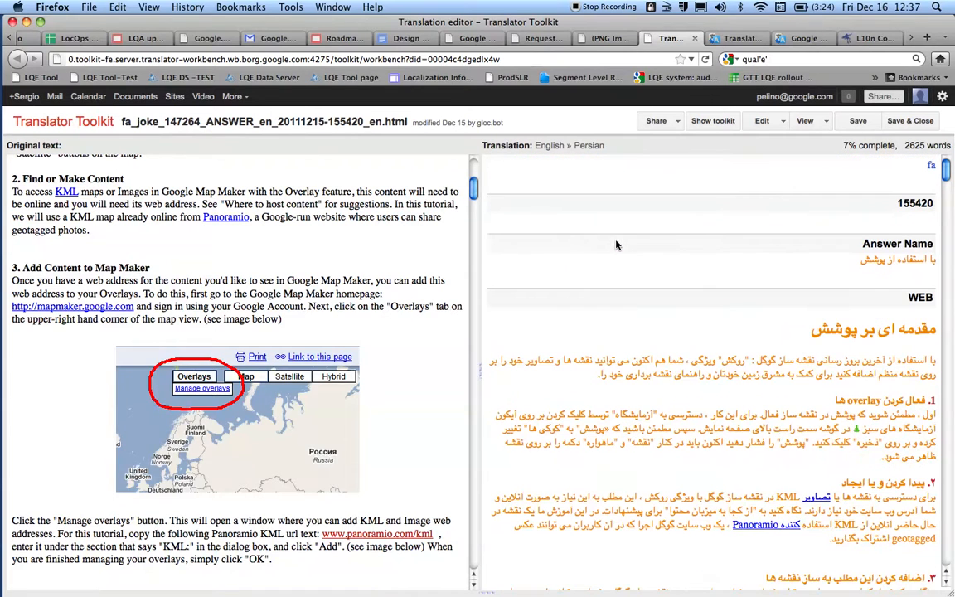
pyautogui.scroll(5, 301, 226)
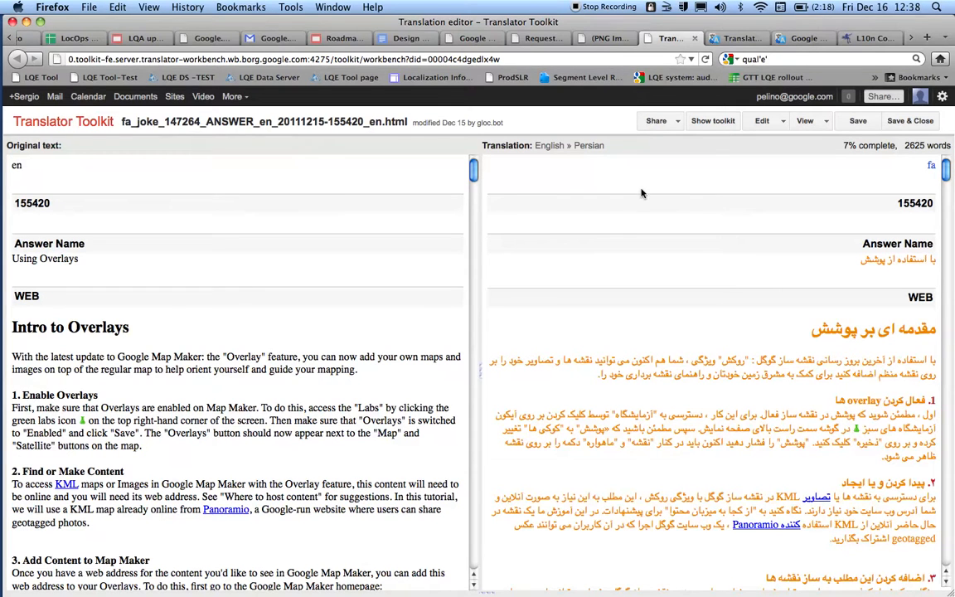
# Step: View the Browser Workbench screenshot in the open PNG image and return to the Persian translation document
pyautogui.click(612, 39)
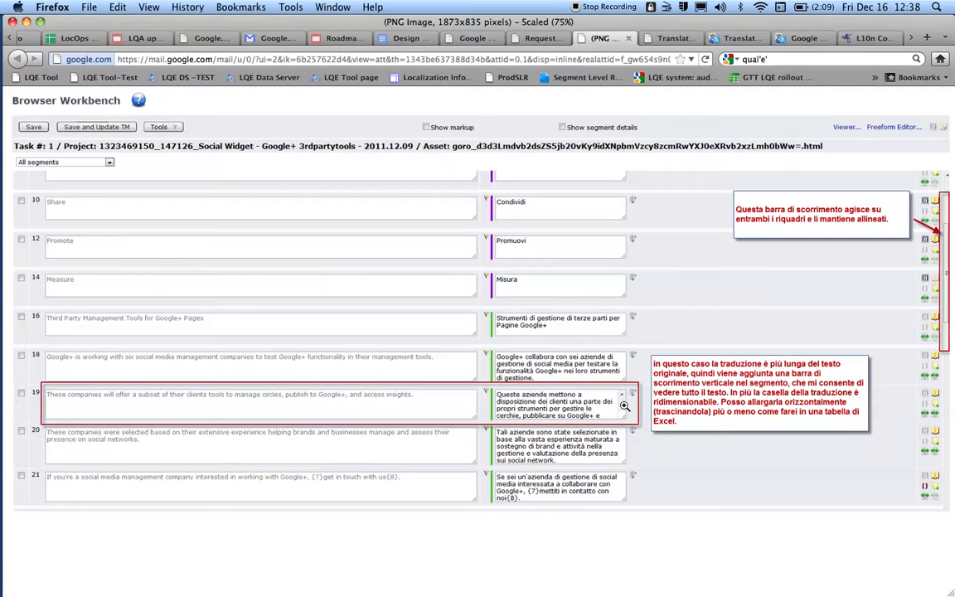
pyautogui.click(671, 38)
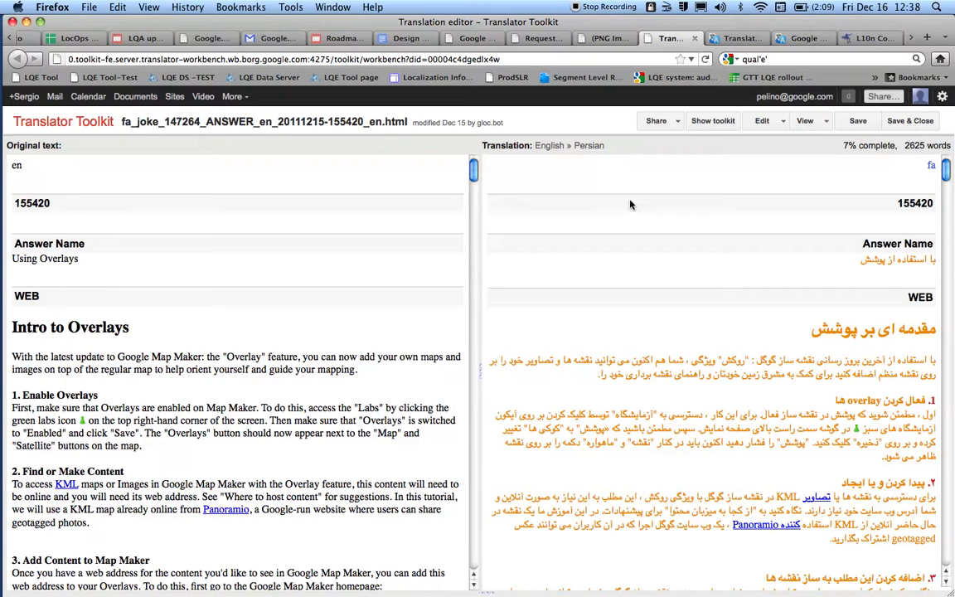
# Step: Examine how the original and Persian panes line up from the document's start down to the "Add an overlay" image
pyautogui.scroll(-5, 631, 204)
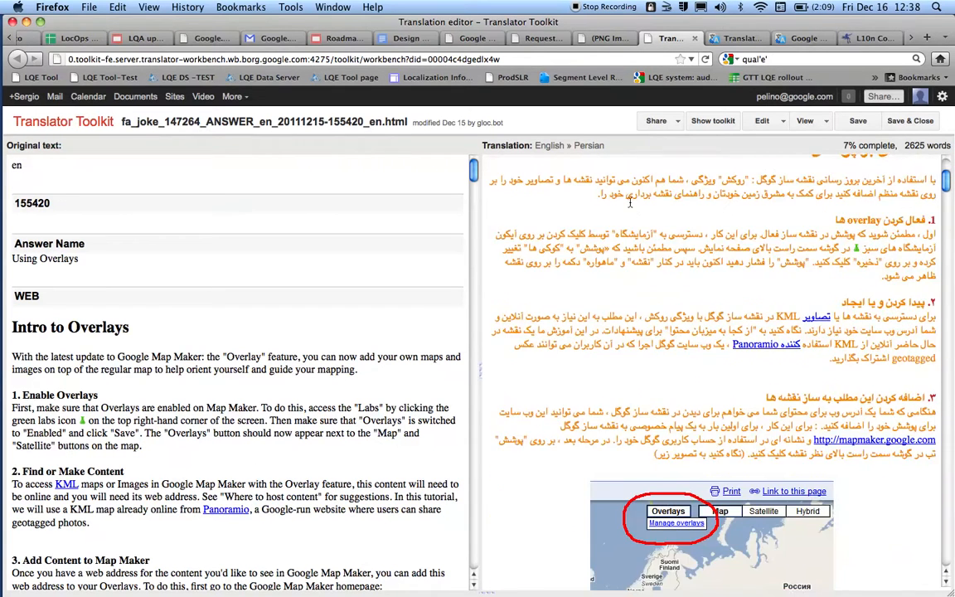
pyautogui.scroll(-10, 630, 204)
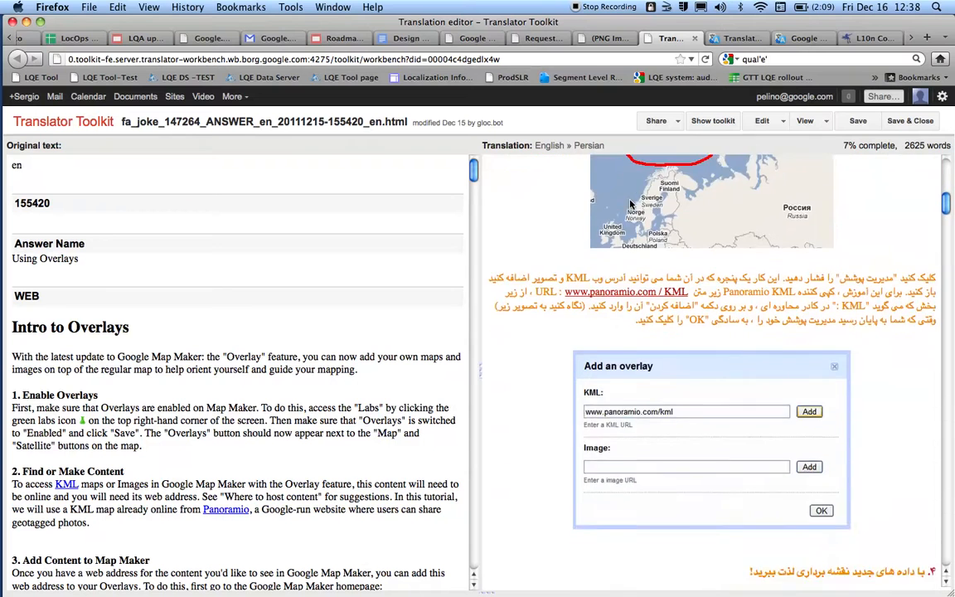
pyautogui.scroll(15, 630, 204)
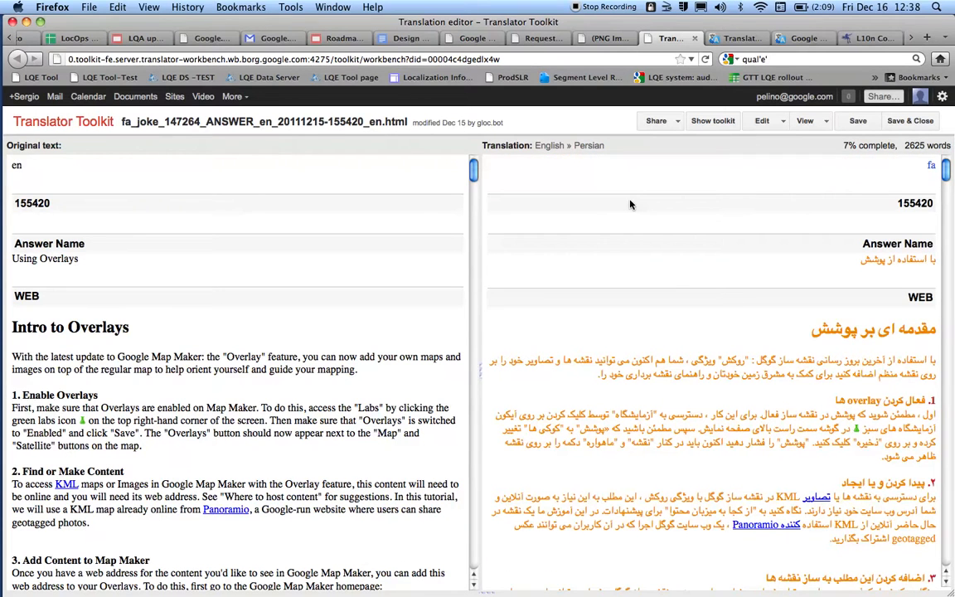
pyautogui.scroll(-2, 630, 204)
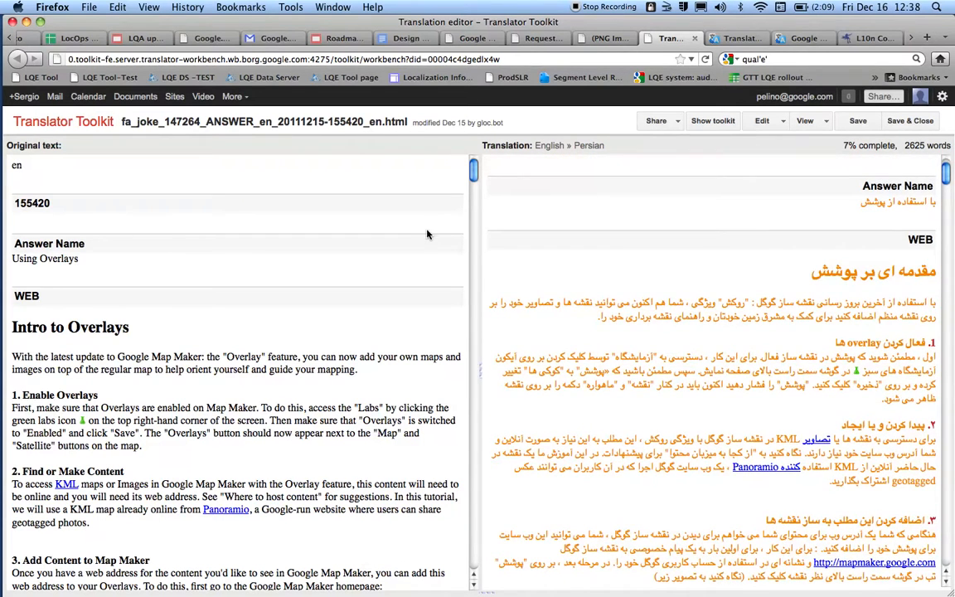
pyautogui.scroll(-2, 427, 235)
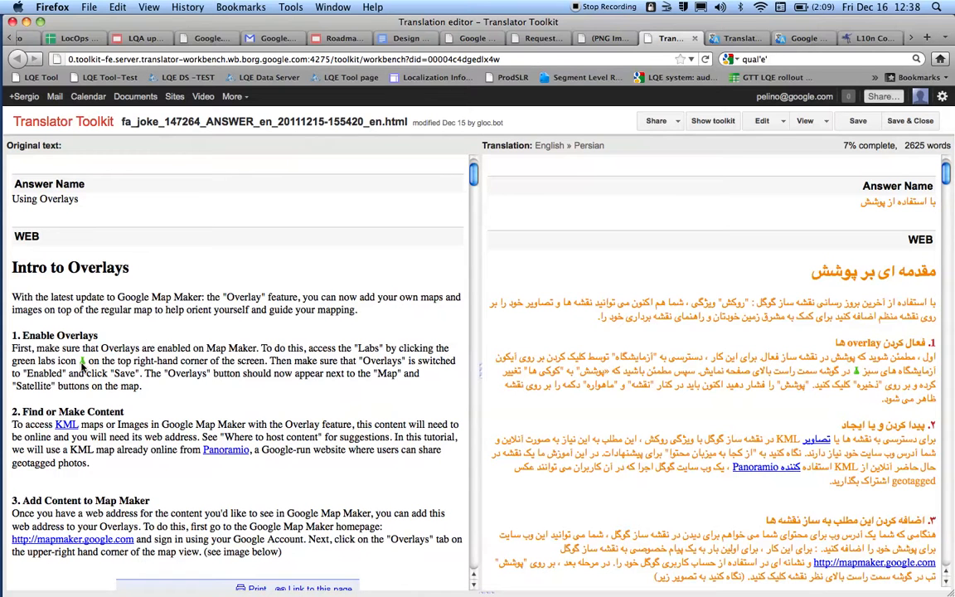
pyautogui.scroll(2, 123, 365)
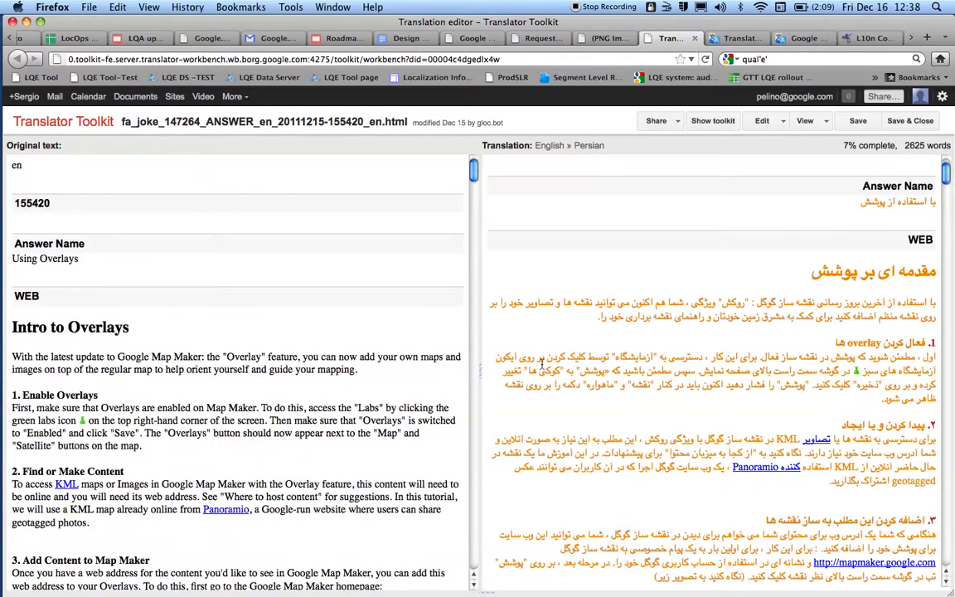
pyautogui.scroll(2, 566, 366)
pyautogui.scroll(-10, 566, 366)
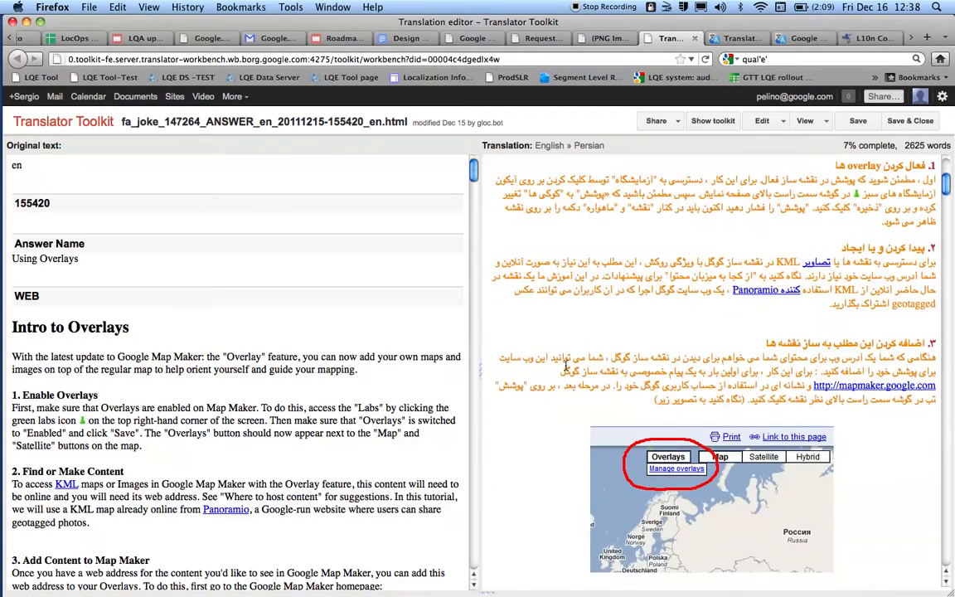
pyautogui.scroll(-15, 232, 282)
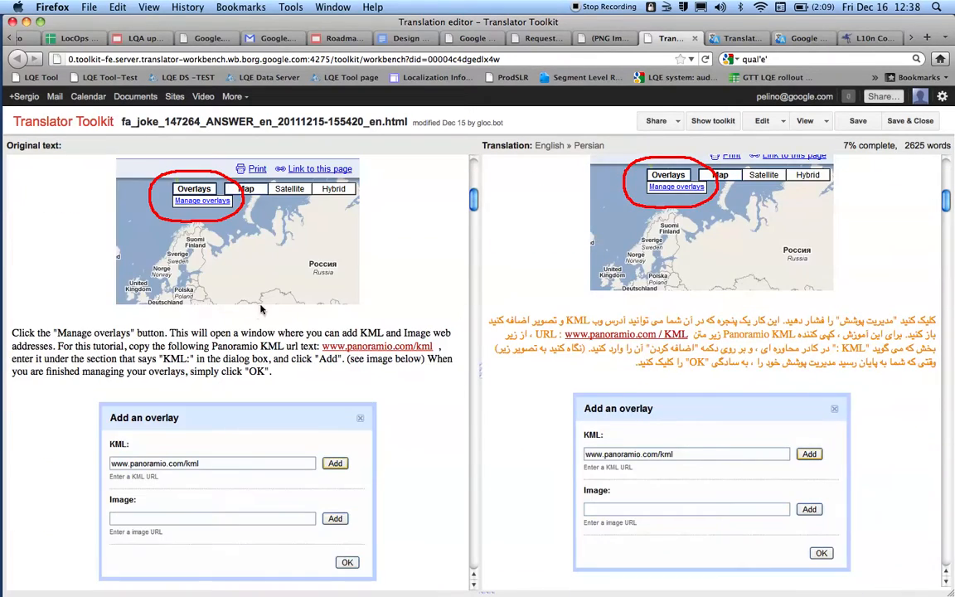
pyautogui.scroll(9, 546, 209)
pyautogui.scroll(8, 545, 209)
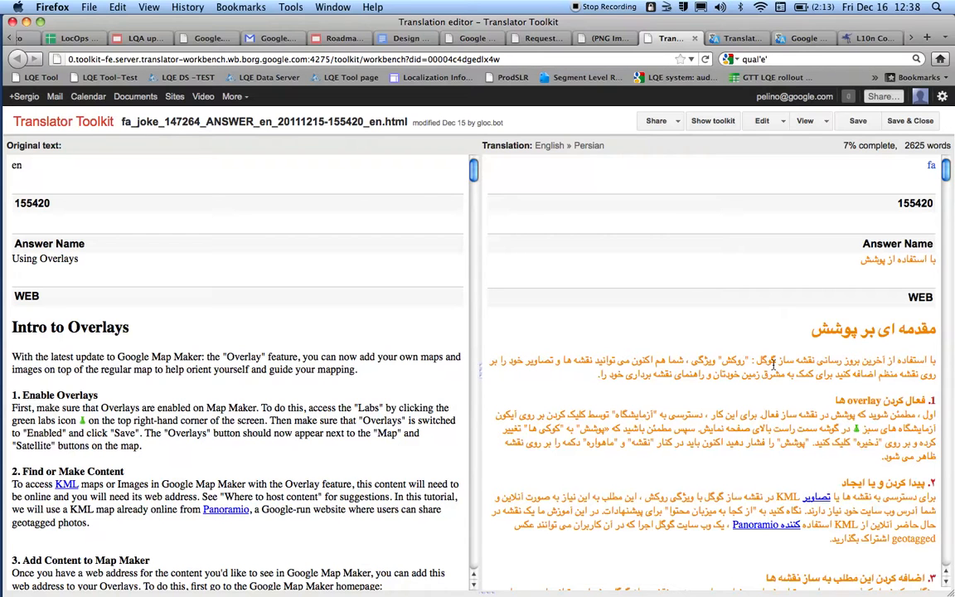
# Step: Open the translation segment of the "Intro to Overlays" heading and advance segment by segment to the number of section 2
pyautogui.click(836, 332)
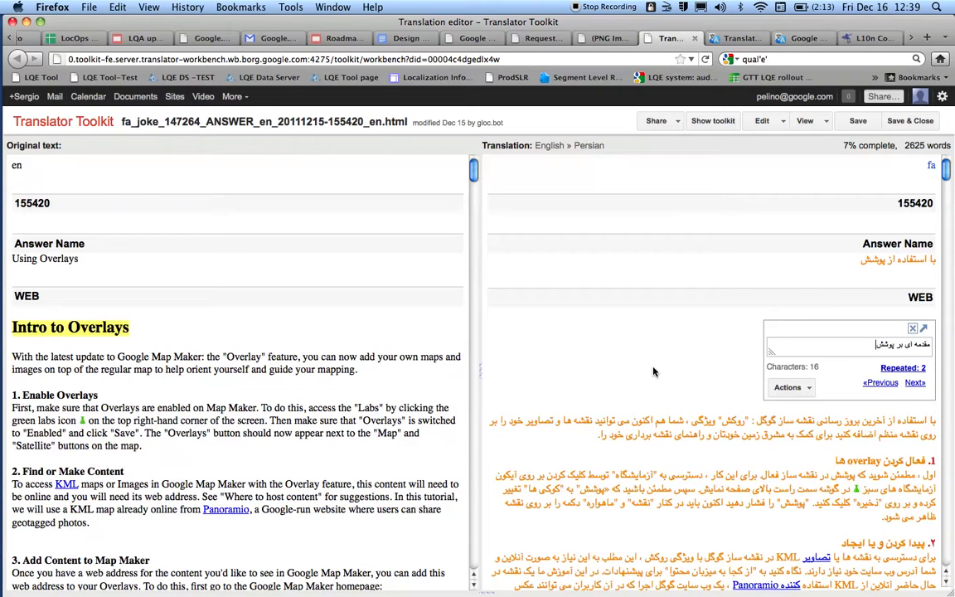
pyautogui.hotkey('ctrl', 'j')
pyautogui.hotkey('ctrl', 'j')
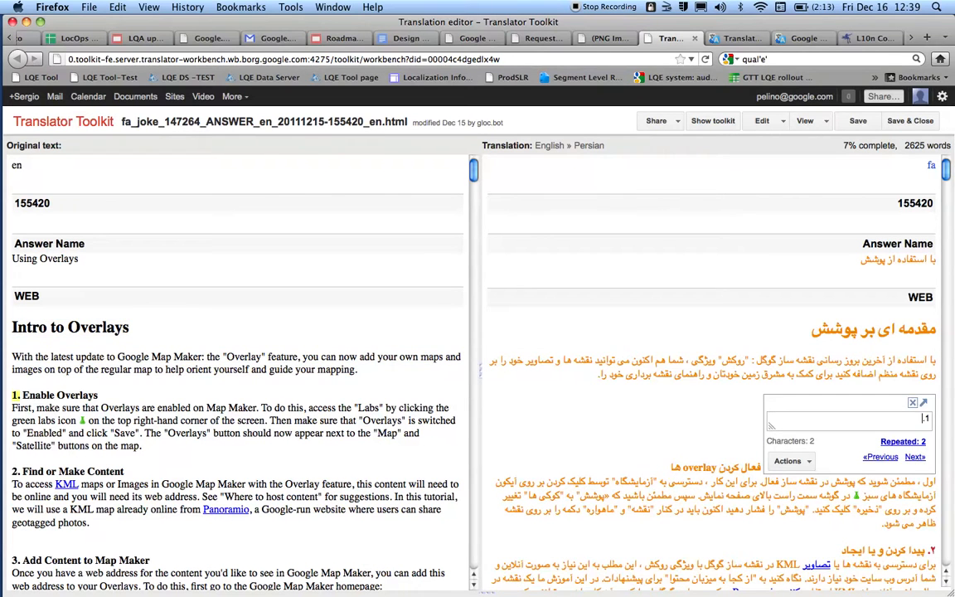
pyautogui.hotkey('ctrl', 'j')
pyautogui.hotkey('ctrl', 'j')
pyautogui.hotkey('ctrl', 'j')
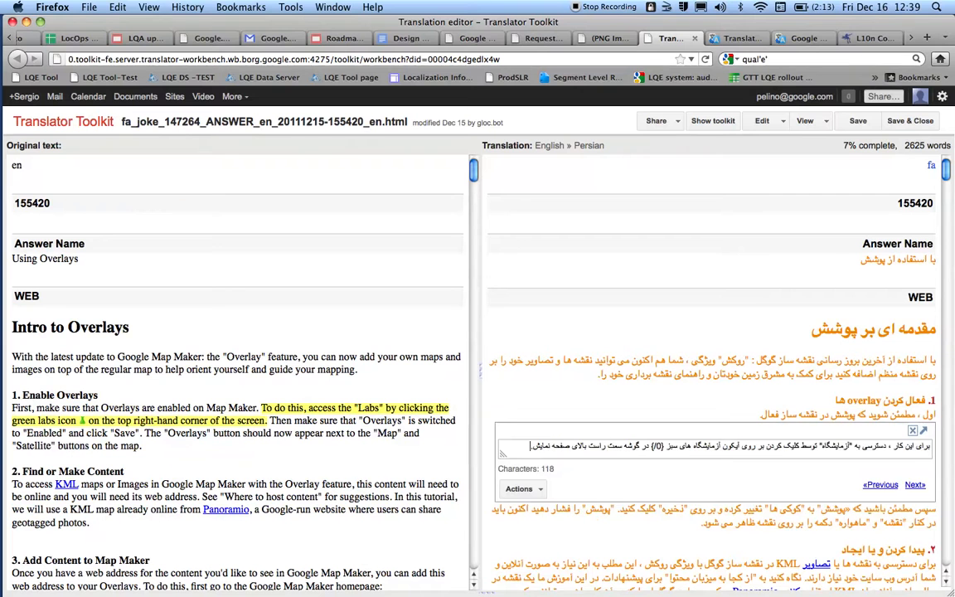
pyautogui.hotkey('ctrl', 'j')
pyautogui.hotkey('ctrl', 'j')
pyautogui.hotkey('ctrl', 'j')
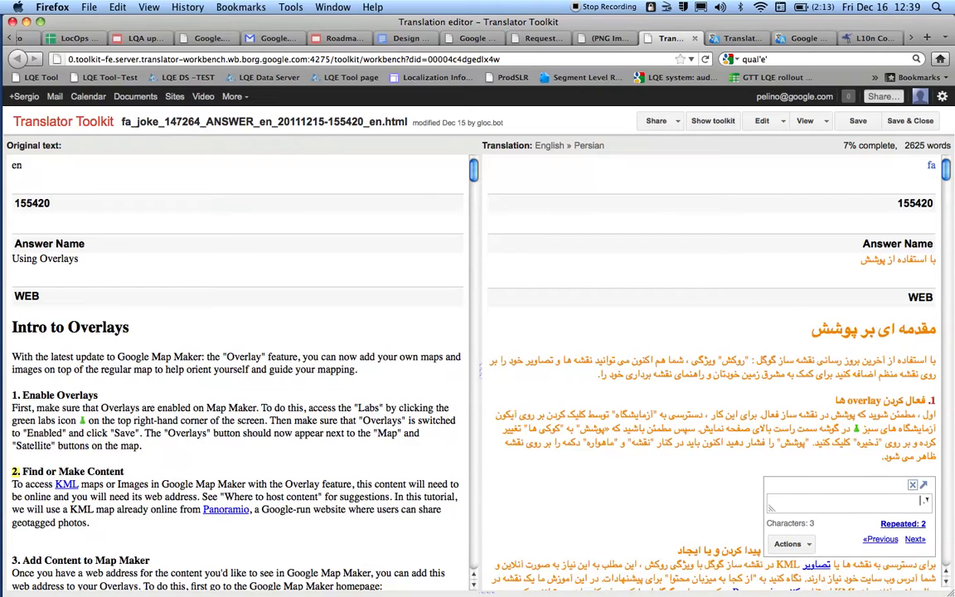
# Step: Go back through the segments to the sentence about accessing "Labs", and advance to the "Find or Make Content" heading segment
pyautogui.hotkey('ctrl', 'k')
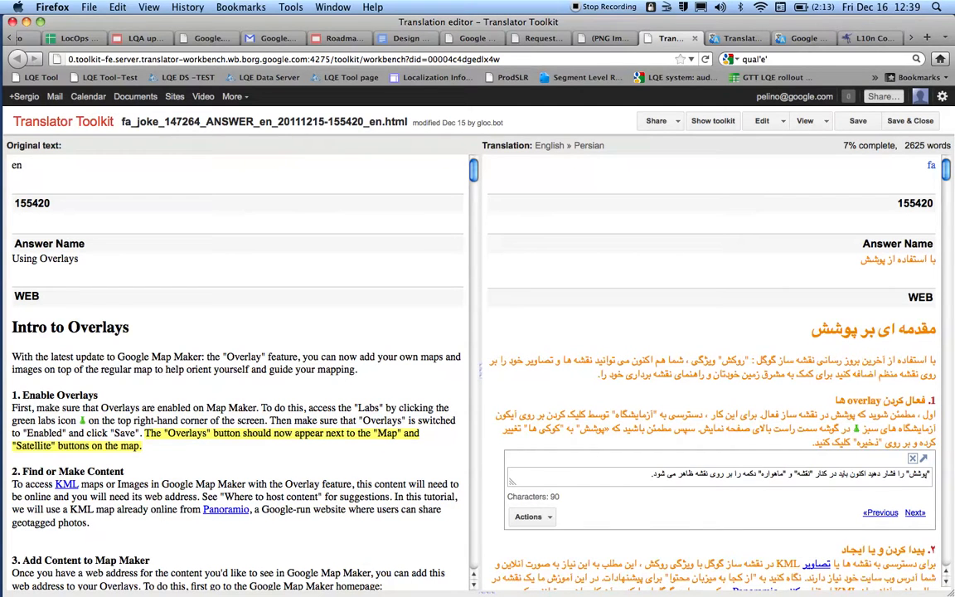
pyautogui.hotkey('ctrl', 'k')
pyautogui.hotkey('ctrl', 'k')
pyautogui.hotkey('ctrl', 'j')
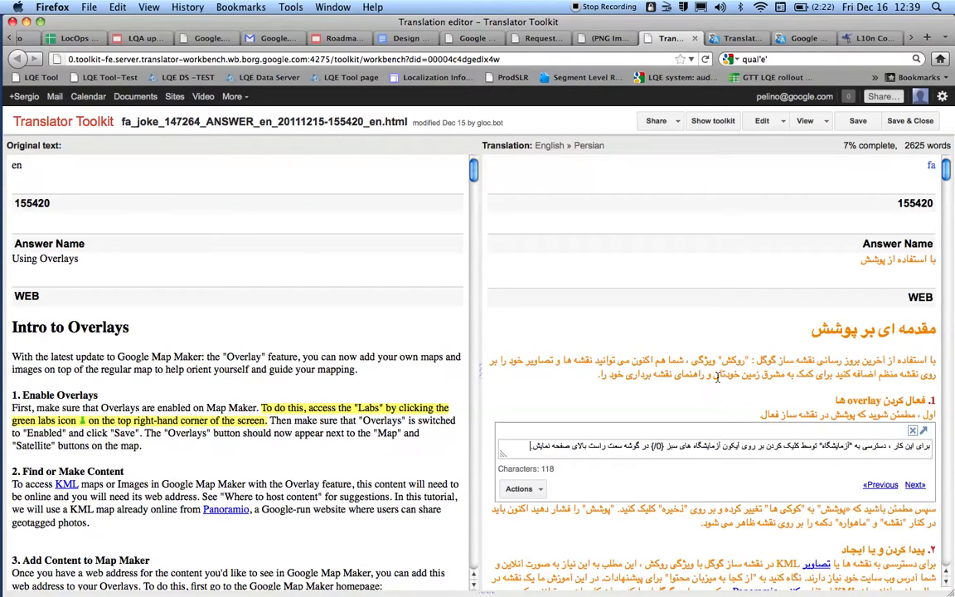
pyautogui.press('Return')
pyautogui.press('Return')
pyautogui.press('Return')
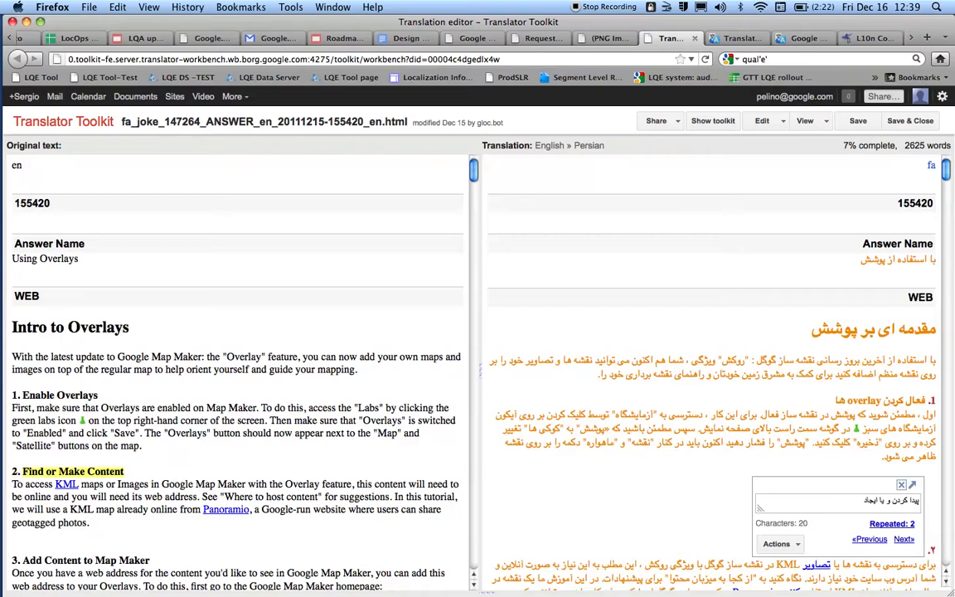
# Step: Open the "Where to Host Content" segment under Advanced Overlays, advance to the KML links segment and close its editor
pyautogui.scroll(-10, 759, 398)
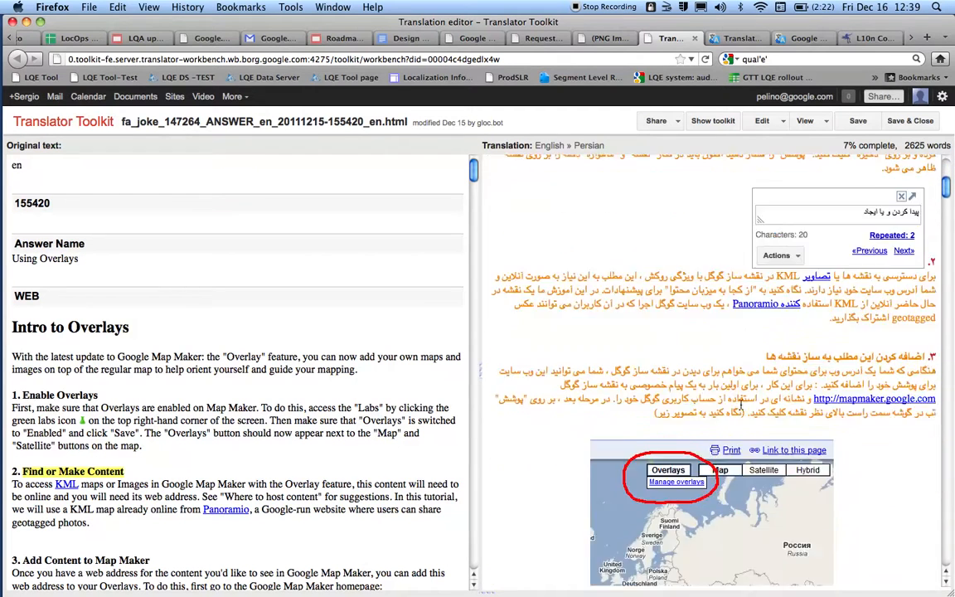
pyautogui.scroll(-10, 743, 407)
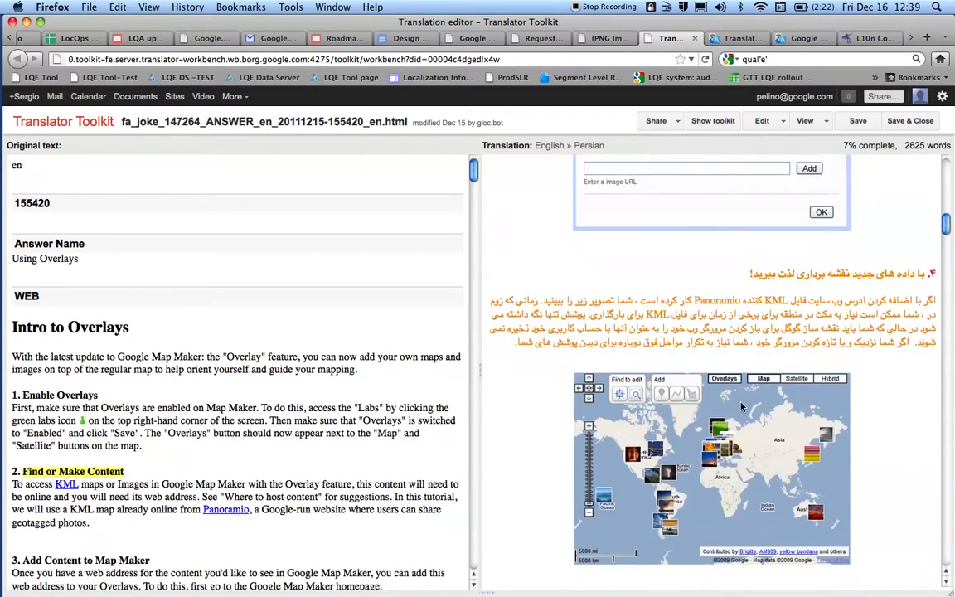
pyautogui.scroll(-3, 741, 404)
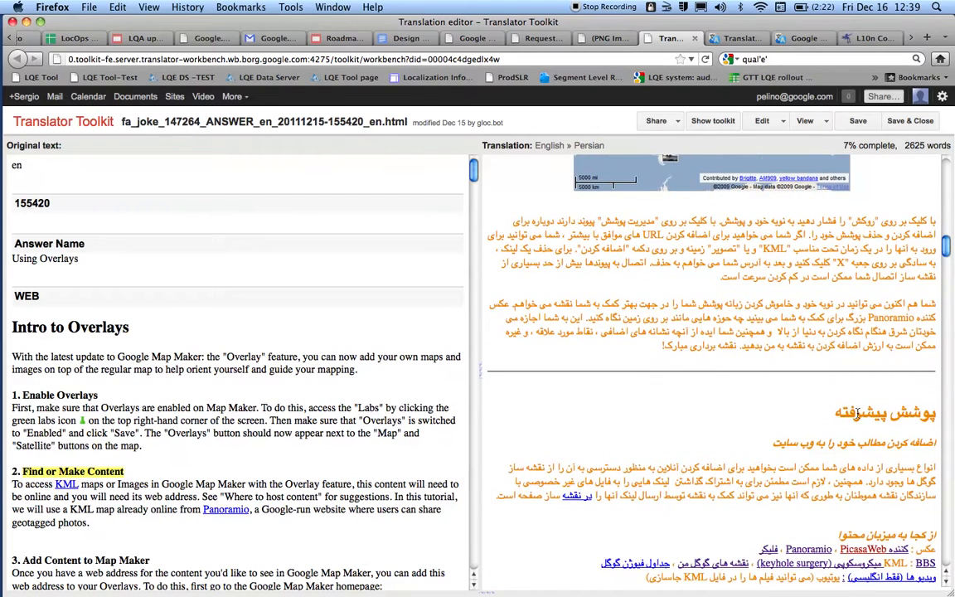
pyautogui.scroll(-5, 718, 460)
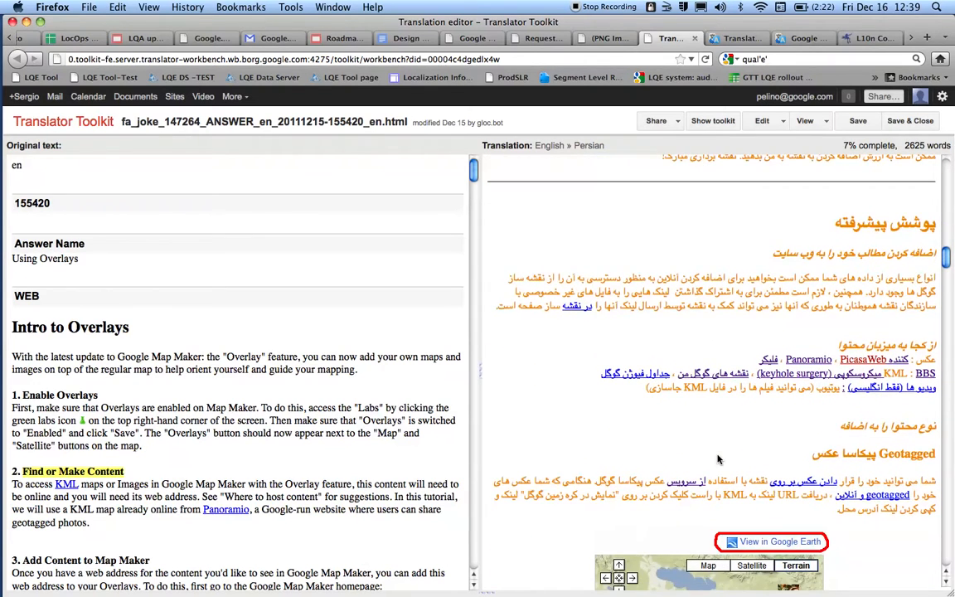
pyautogui.click(857, 343)
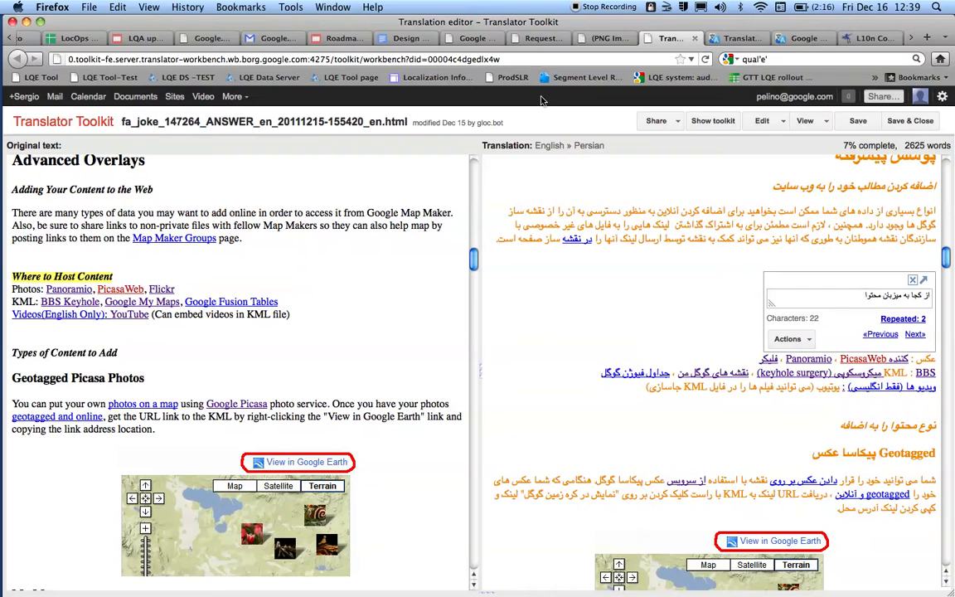
pyautogui.click(915, 334)
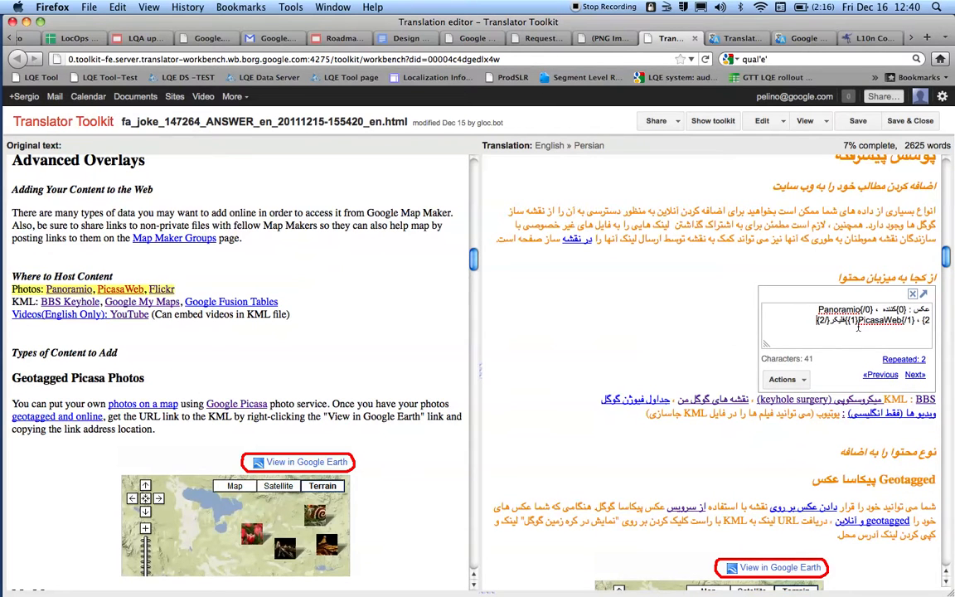
pyautogui.hotkey('ctrl', 'j')
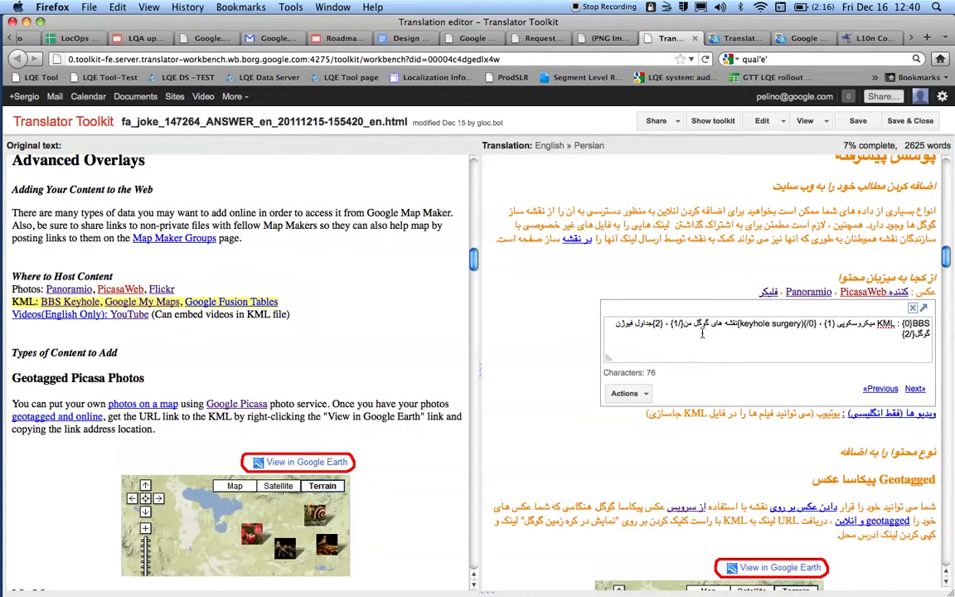
pyautogui.click(912, 308)
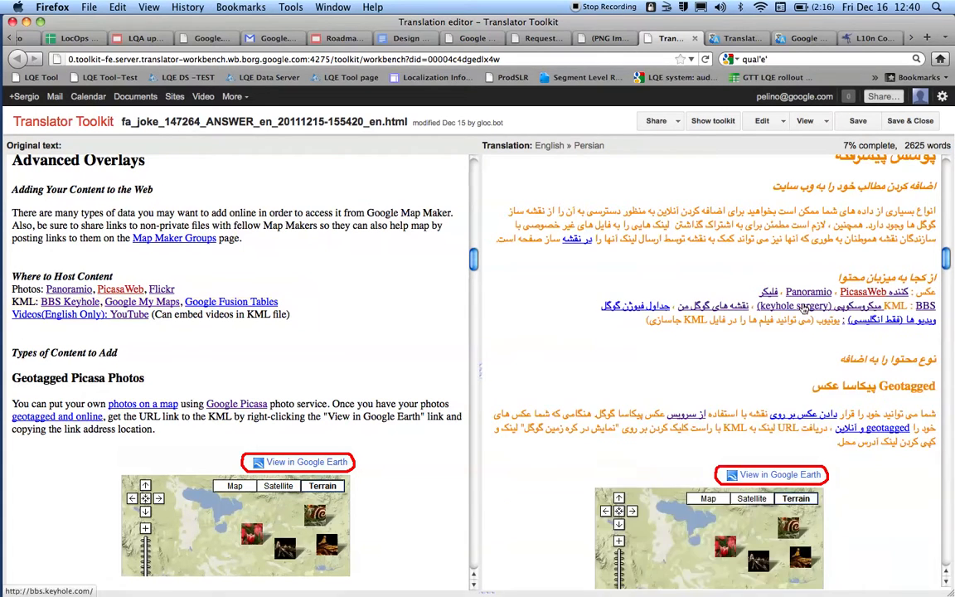
# Step: Browse the remaining sections on tables, GPS tracks and KML files, and reopen the "Intro to Overlays" heading segment
pyautogui.scroll(-10, 911, 307)
pyautogui.scroll(-5, 805, 308)
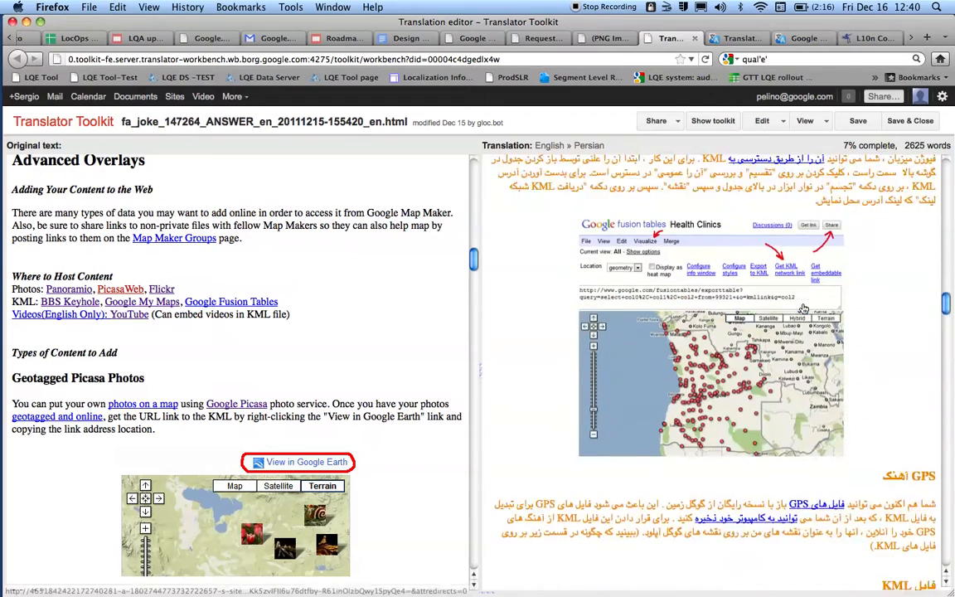
pyautogui.scroll(-6, 409, 321)
pyautogui.scroll(-5, 409, 321)
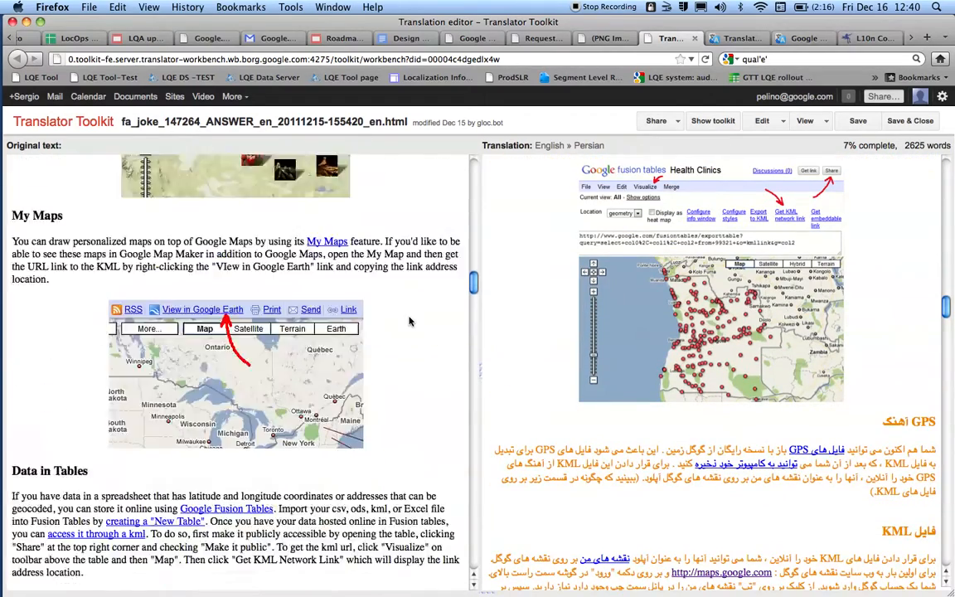
pyautogui.scroll(6, 756, 374)
pyautogui.scroll(15, 757, 375)
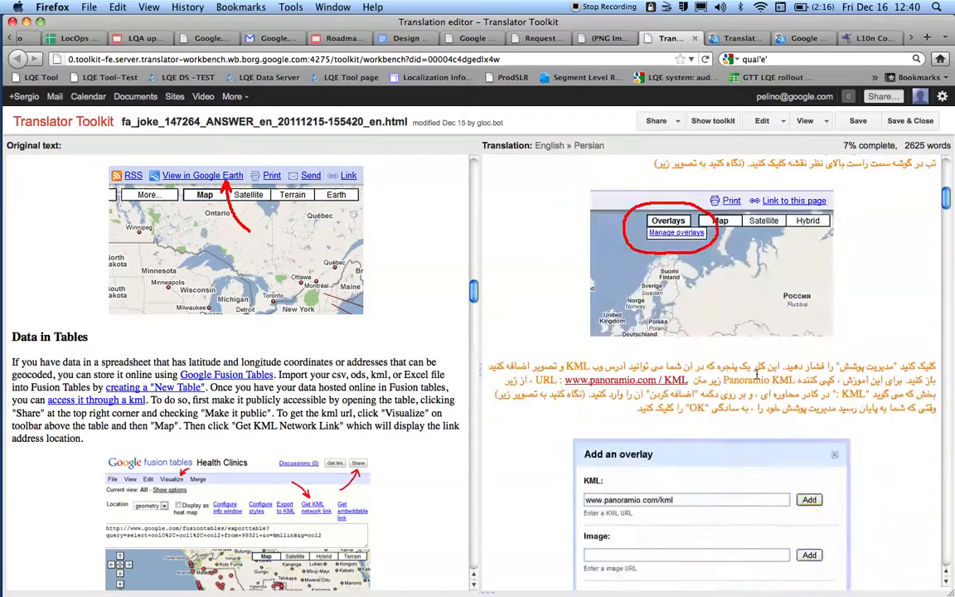
pyautogui.scroll(15, 406, 359)
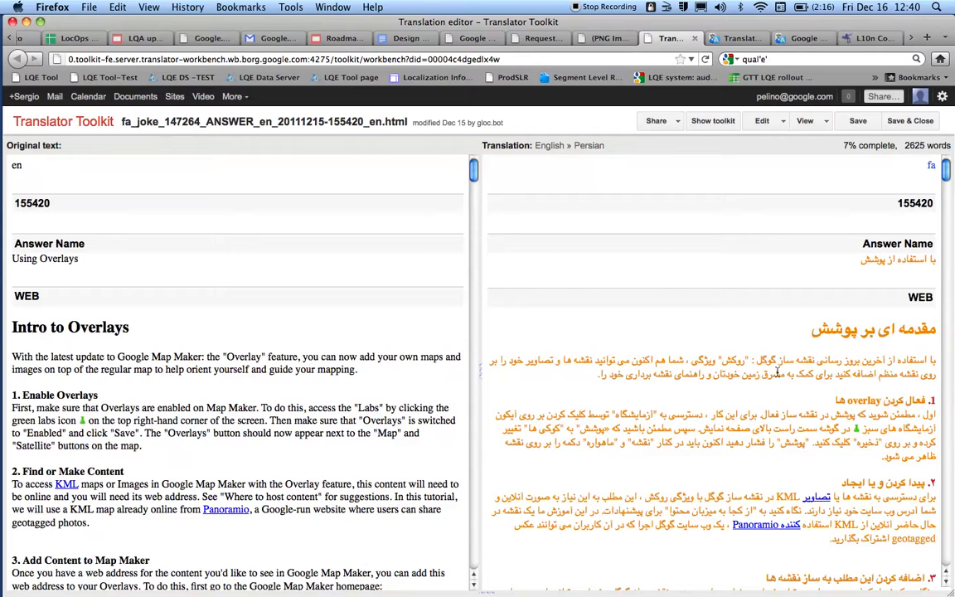
pyautogui.click(854, 332)
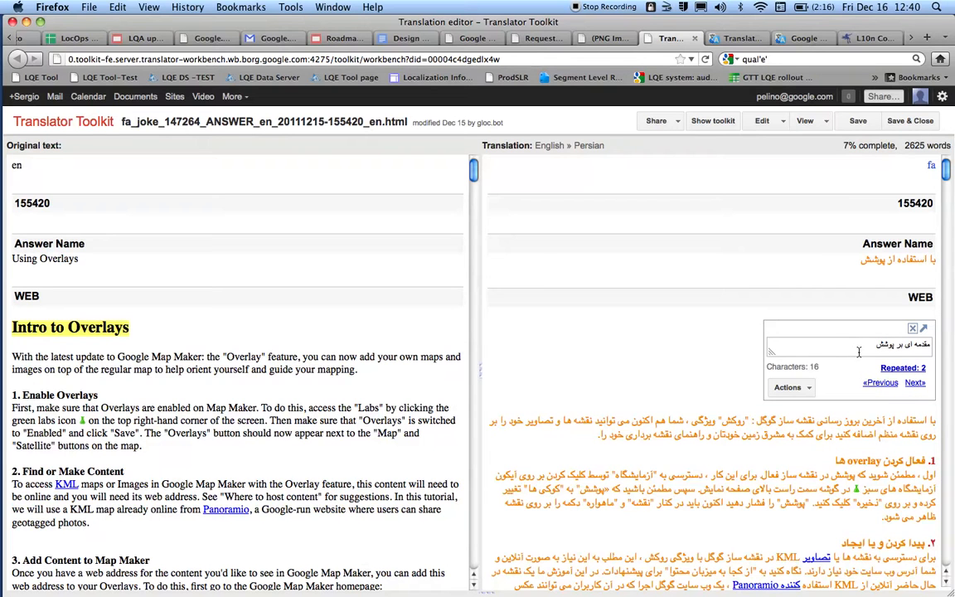
# Step: Detach the segment editor into a floating box above the document, and advance from the "Intro to Overlays" heading to the "Labs" sentence
pyautogui.click(925, 331)
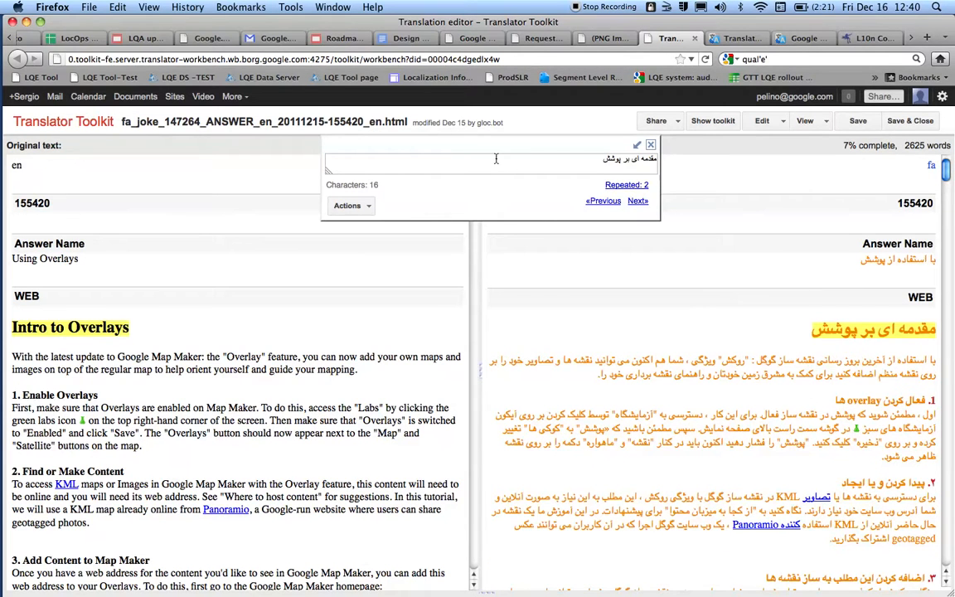
pyautogui.moveTo(495, 145)
pyautogui.mouseDown()
pyautogui.moveTo(494, 175)
pyautogui.moveTo(483, 140)
pyautogui.mouseUp()
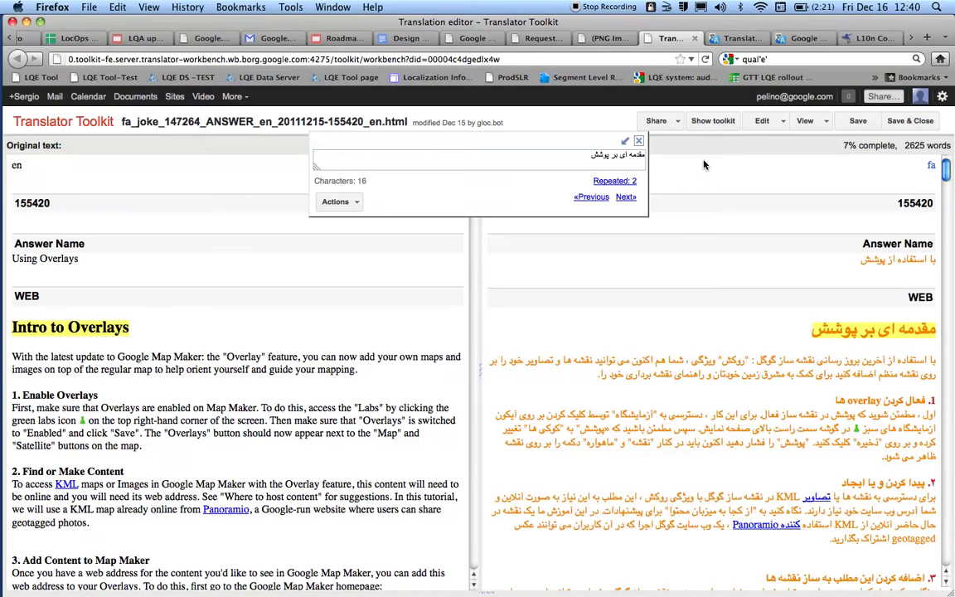
pyautogui.press('pagedown')
pyautogui.press('pagedown')
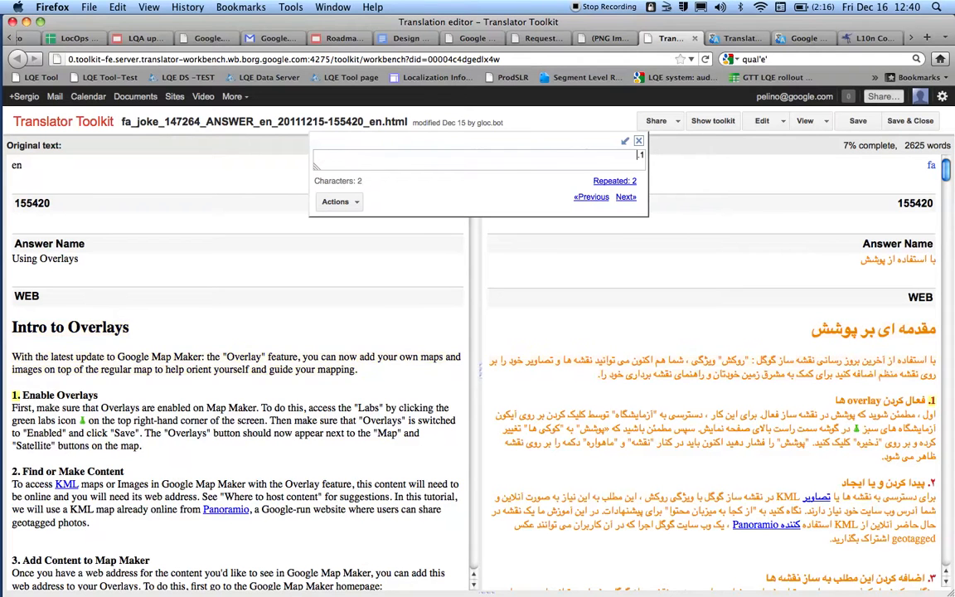
pyautogui.press('pagedown')
pyautogui.press('pagedown')
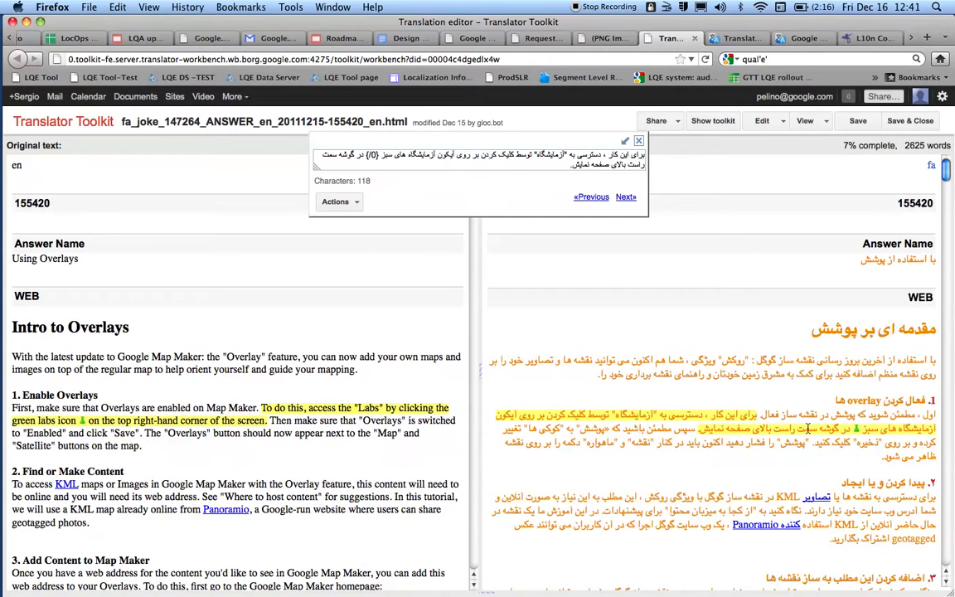
# Step: Open the "Advanced Overlays" heading segment and advance to the Photos links segment under "Where to Host Content"
pyautogui.scroll(-15, 622, 409)
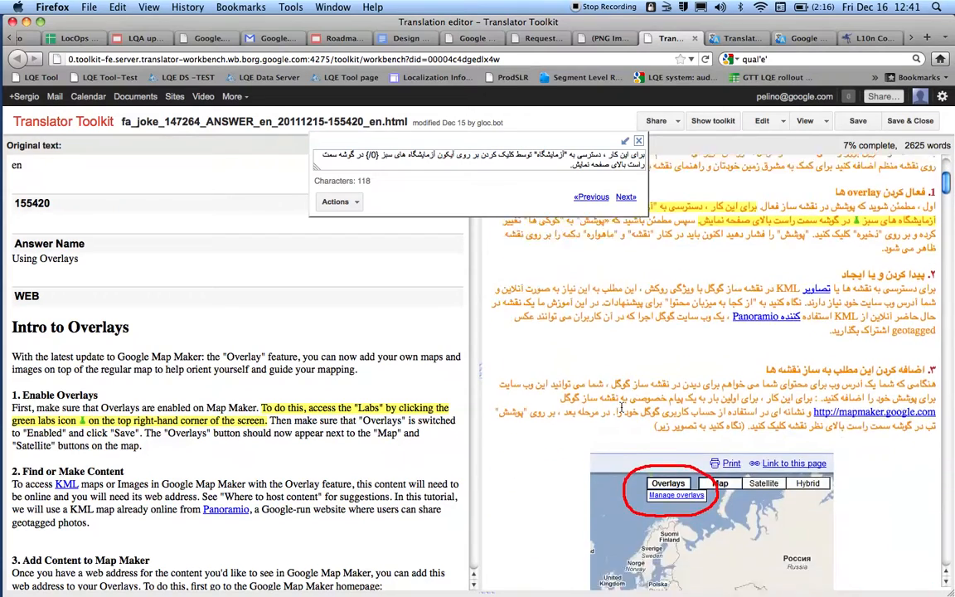
pyautogui.scroll(-10, 625, 409)
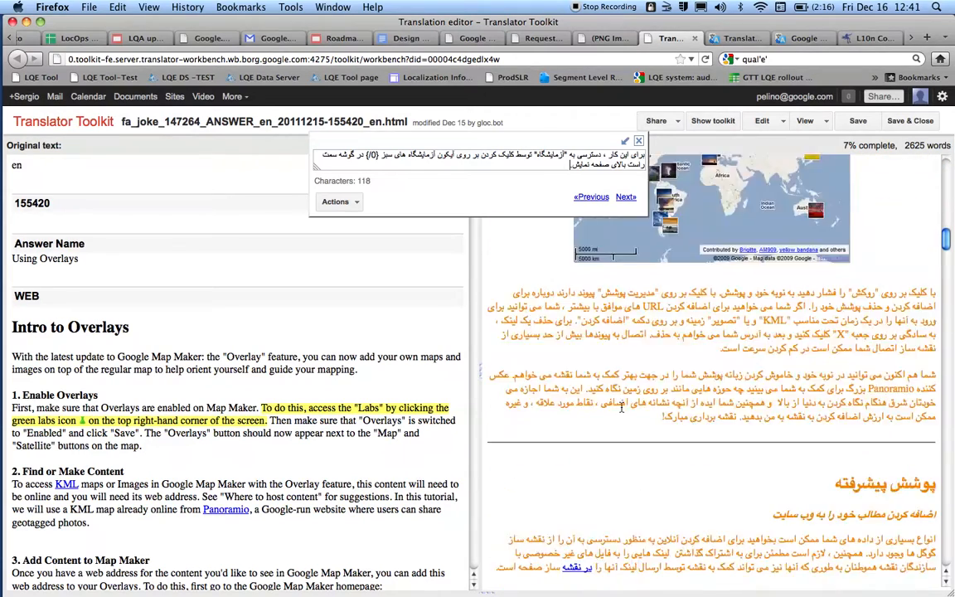
pyautogui.click(863, 377)
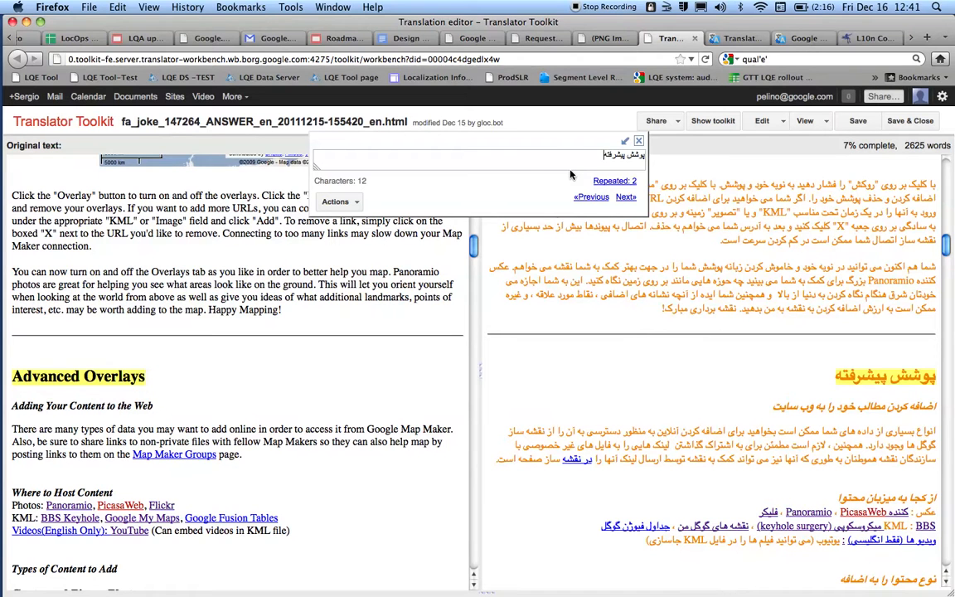
pyautogui.press('pagedown')
pyautogui.press('pagedown')
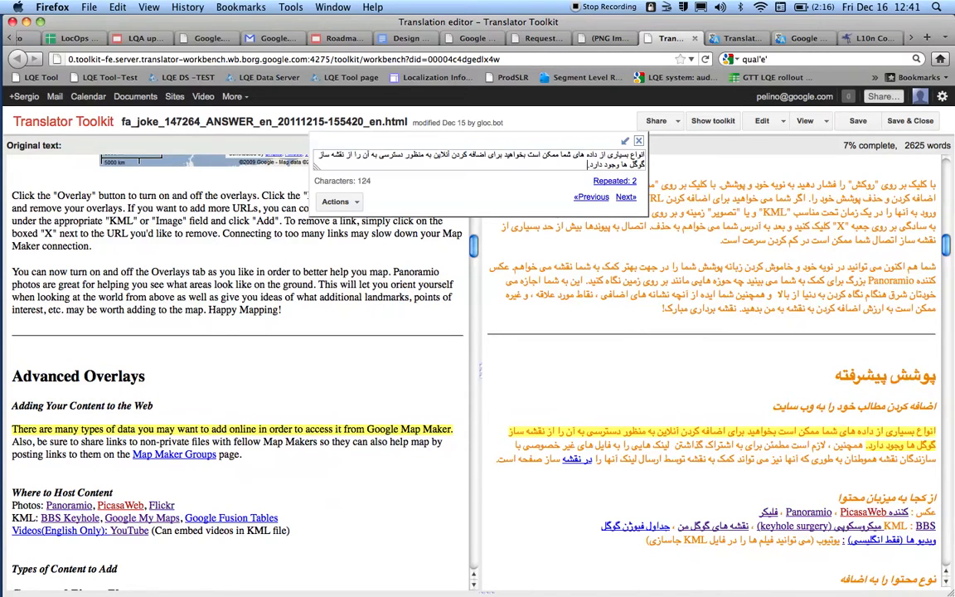
pyautogui.press('pagedown')
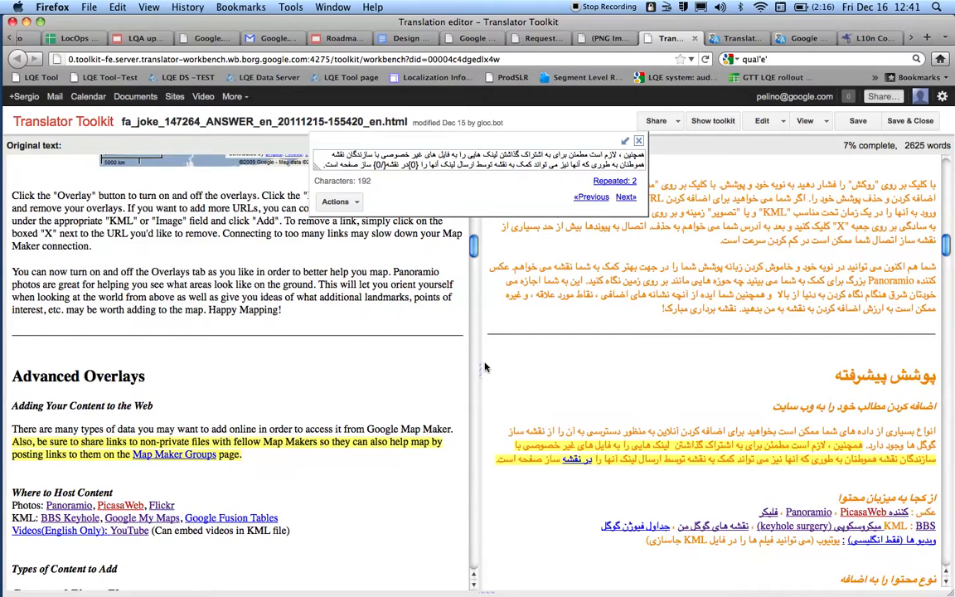
pyautogui.press('pagedown')
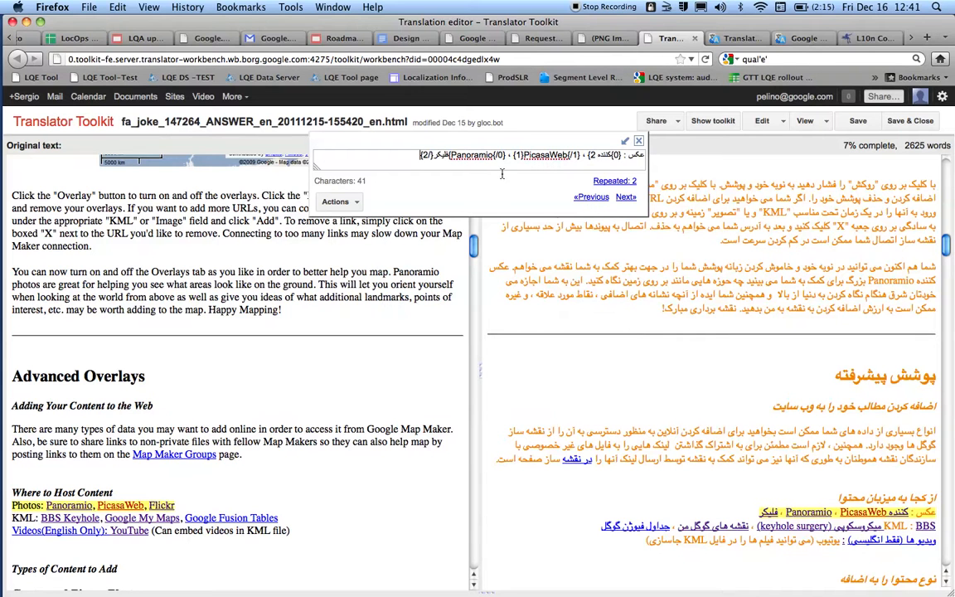
# Step: Advance through the KML links and Geotagged Picasa Photos segments to the second sentence under "My Maps"
pyautogui.press('pagedown')
pyautogui.press('pagedown')
pyautogui.press('pagedown')
pyautogui.press('pagedown')
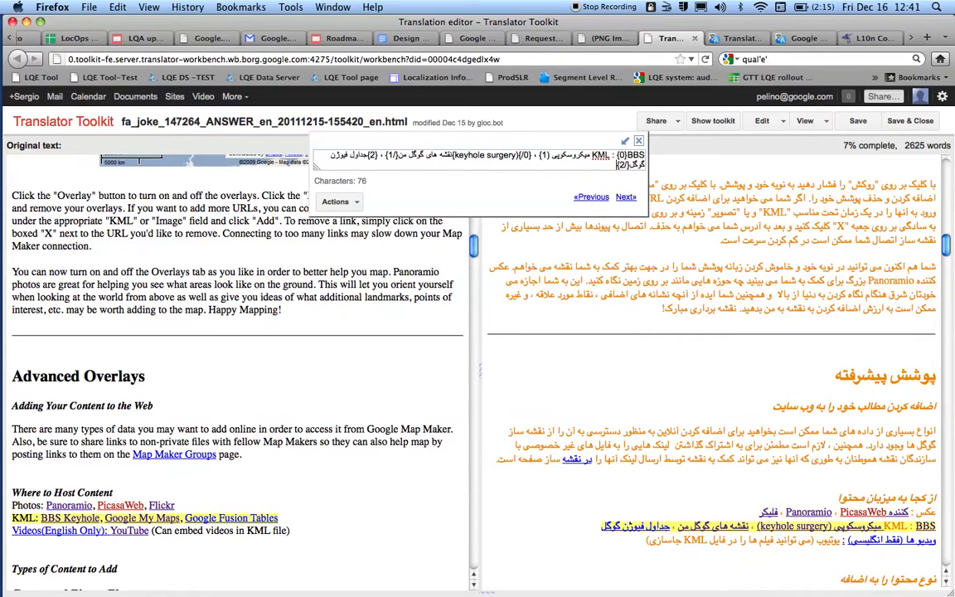
pyautogui.press('pagedown')
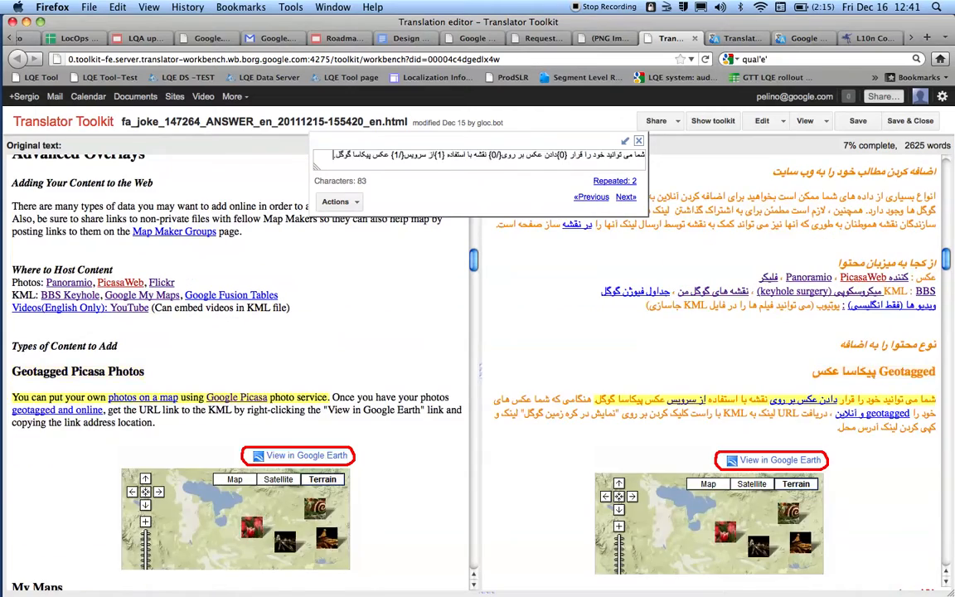
pyautogui.press('pagedown')
pyautogui.press('pagedown')
pyautogui.press('pagedown')
pyautogui.press('pagedown')
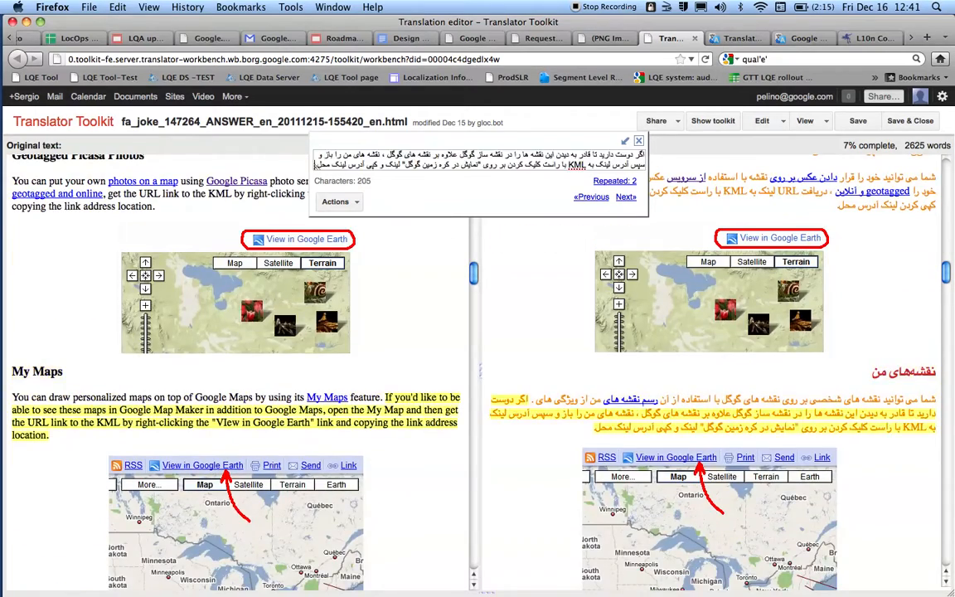
# Step: Advance through the "Data in Tables" segments to the GPS Tracks sentence about converting GPS files to KML
pyautogui.press('pagedown')
pyautogui.press('pagedown')
pyautogui.press('pagedown')
pyautogui.press('pagedown')
pyautogui.press('pagedown')
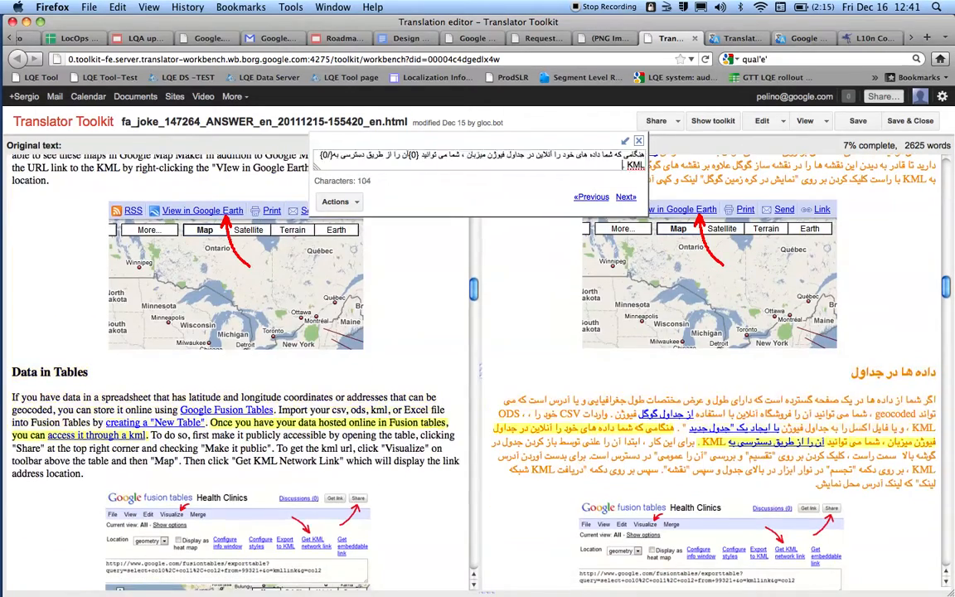
pyautogui.press('pagedown')
pyautogui.press('pagedown')
pyautogui.press('pagedown')
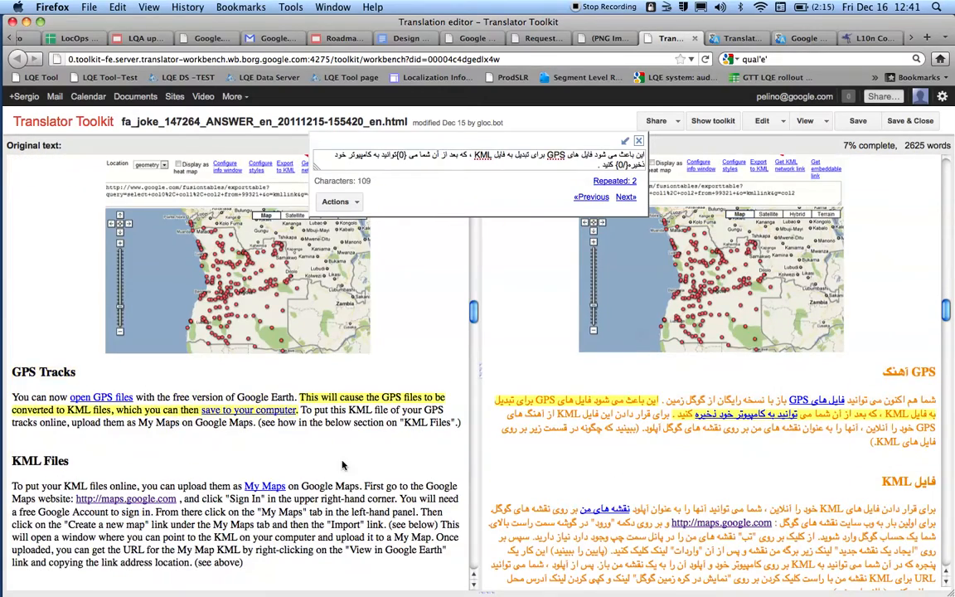
# Step: Advance to the first sentence under "KML Files", and open that paragraph's segment about needing a free Google Account
pyautogui.scroll(8, 310, 420)
pyautogui.scroll(-5, 342, 464)
pyautogui.scroll(-5, 342, 465)
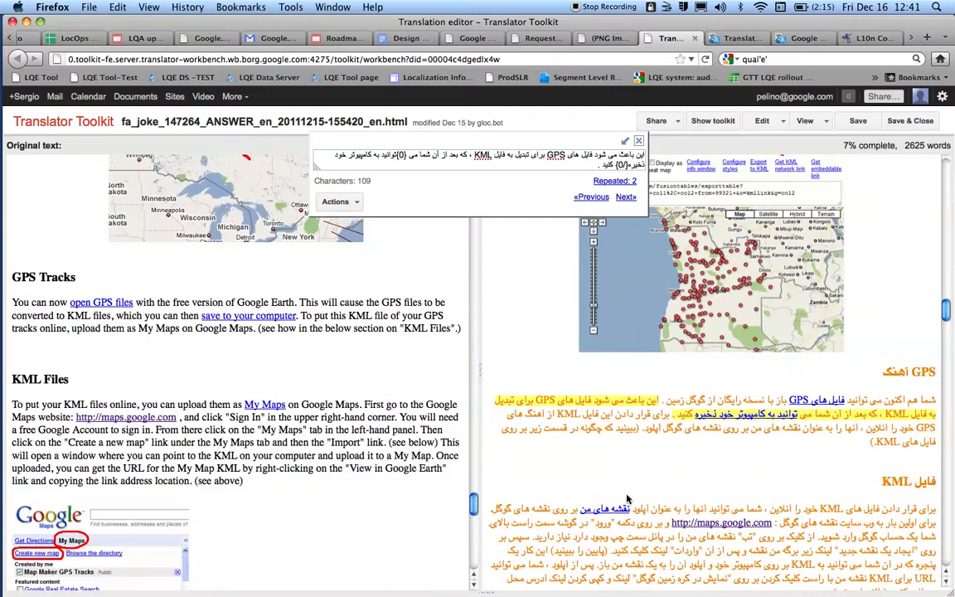
pyautogui.press('pagedown')
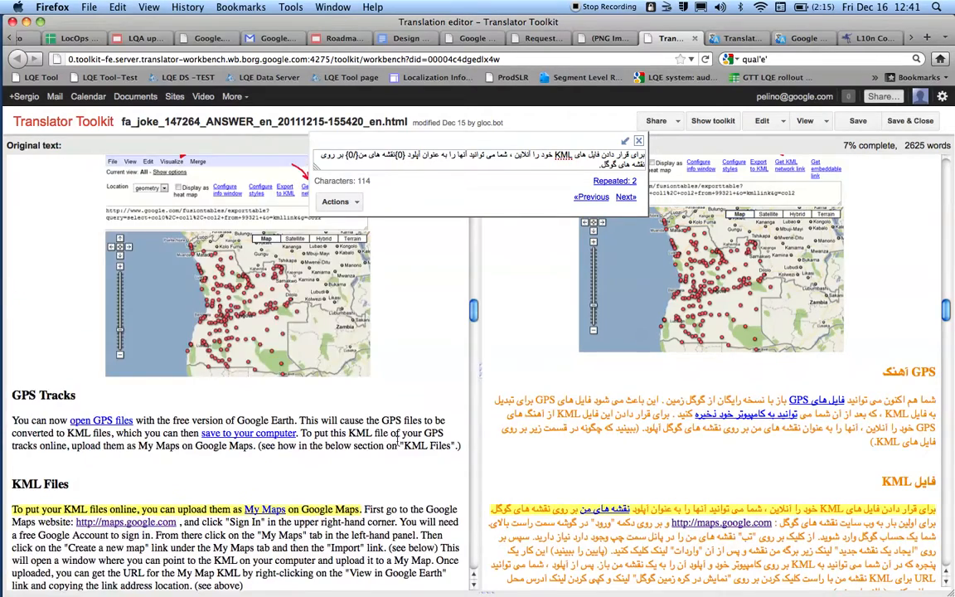
pyautogui.scroll(-15, 357, 393)
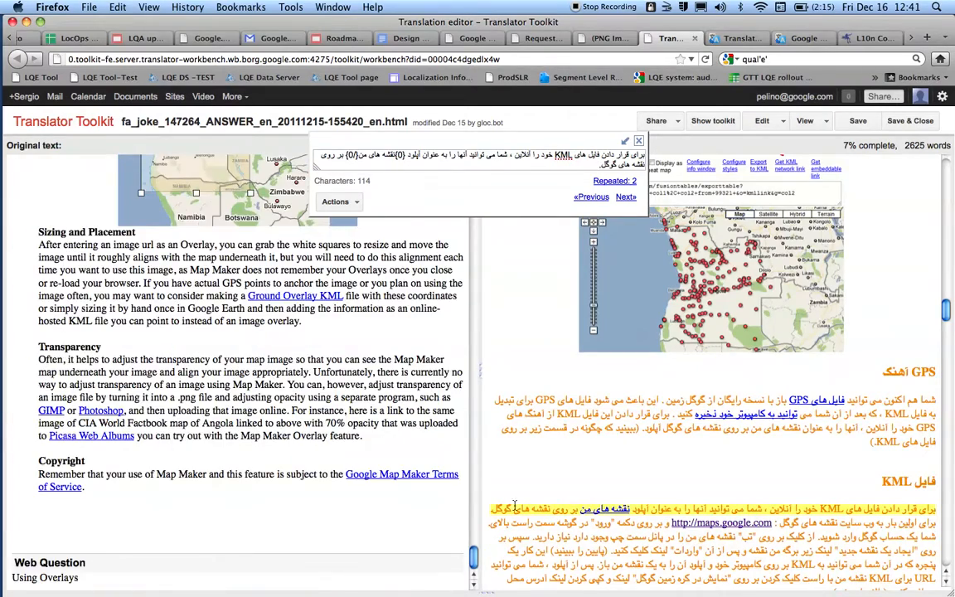
pyautogui.click(783, 539)
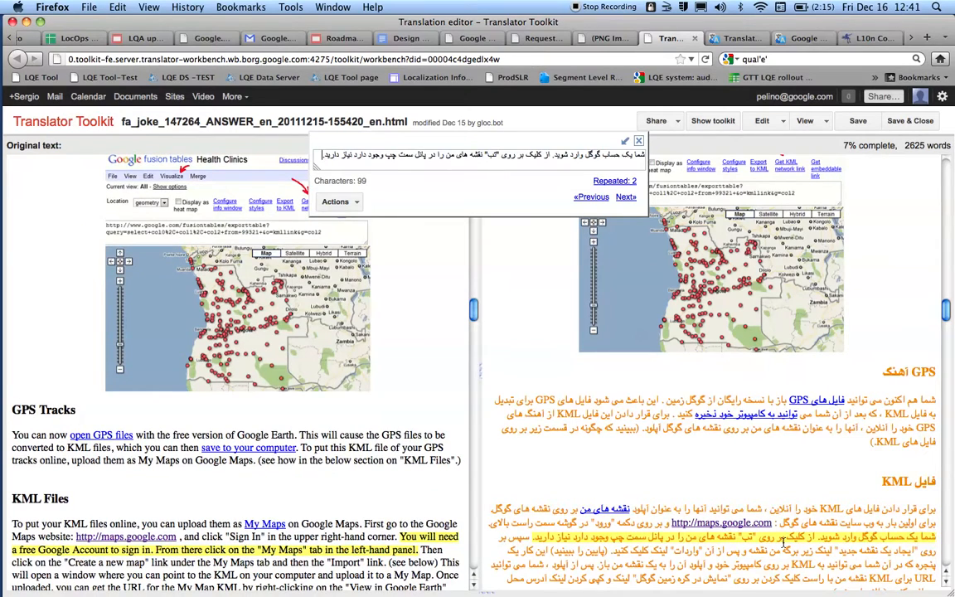
# Step: Advance segment by segment to the "Sizing and Placement" sentence about using actual GPS points to anchor the image
pyautogui.hotkey('ctrl', 'j')
pyautogui.hotkey('ctrl', 'j')
pyautogui.hotkey('ctrl', 'j')
pyautogui.hotkey('ctrl', 'j')
pyautogui.hotkey('ctrl', 'j')
pyautogui.hotkey('ctrl', 'j')
pyautogui.hotkey('ctrl', 'j')
pyautogui.hotkey('ctrl', 'j')
pyautogui.hotkey('ctrl', 'j')
pyautogui.hotkey('ctrl', 'j')
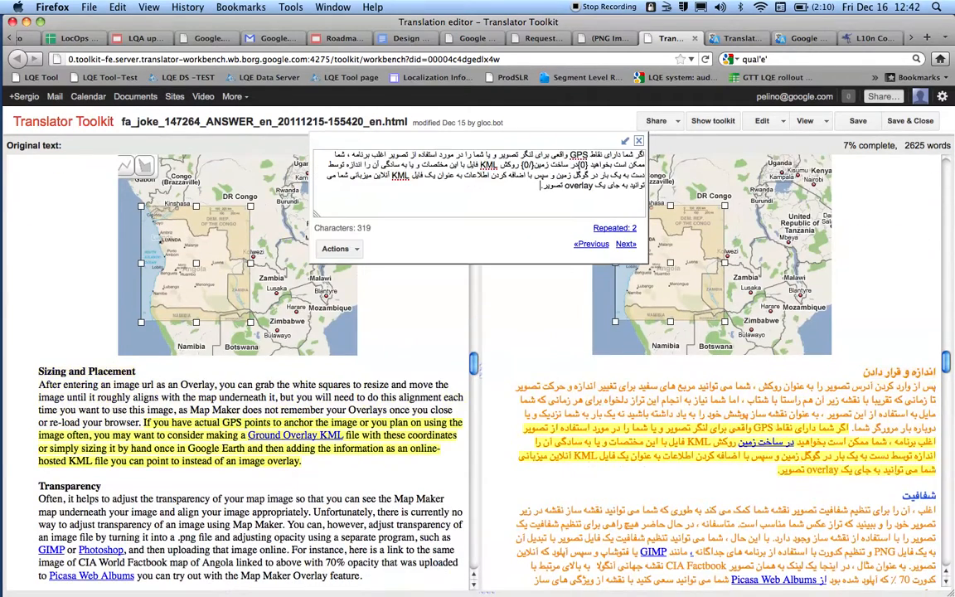
# Step: Advance through the "Transparency" segments to the "Copyright" heading segment
pyautogui.hotkey('ctrl', 'j')
pyautogui.hotkey('ctrl', 'j')
pyautogui.hotkey('ctrl', 'j')
pyautogui.hotkey('ctrl', 'j')
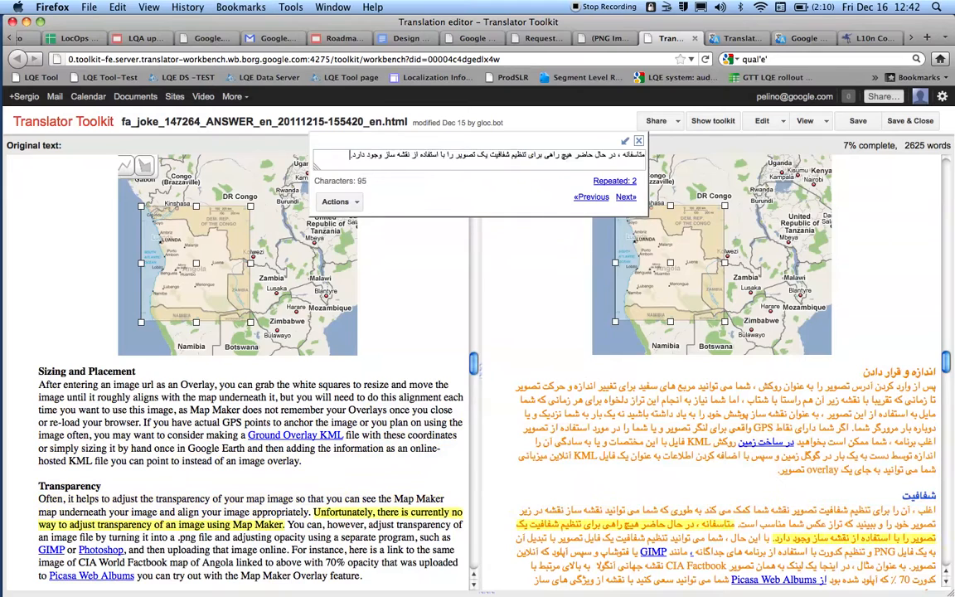
pyautogui.hotkey('ctrl', 'j')
pyautogui.hotkey('ctrl', 'j')
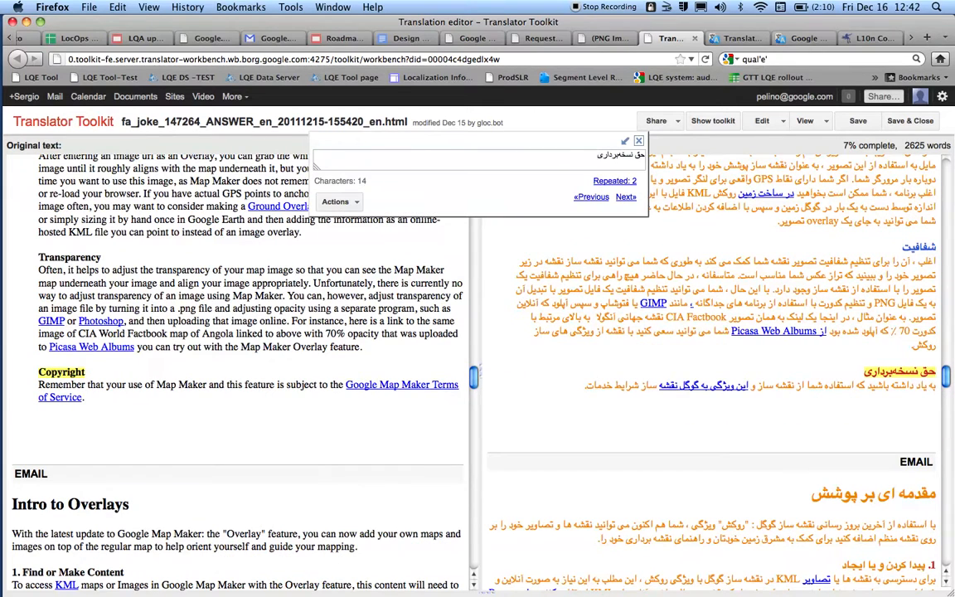
# Step: Go back from the "Copyright" heading to the Transparency sentence beginning "Unfortunately, there is currently no way"
pyautogui.hotkey('ctrl', 'k')
pyautogui.hotkey('ctrl', 'k')
pyautogui.hotkey('ctrl', 'k')
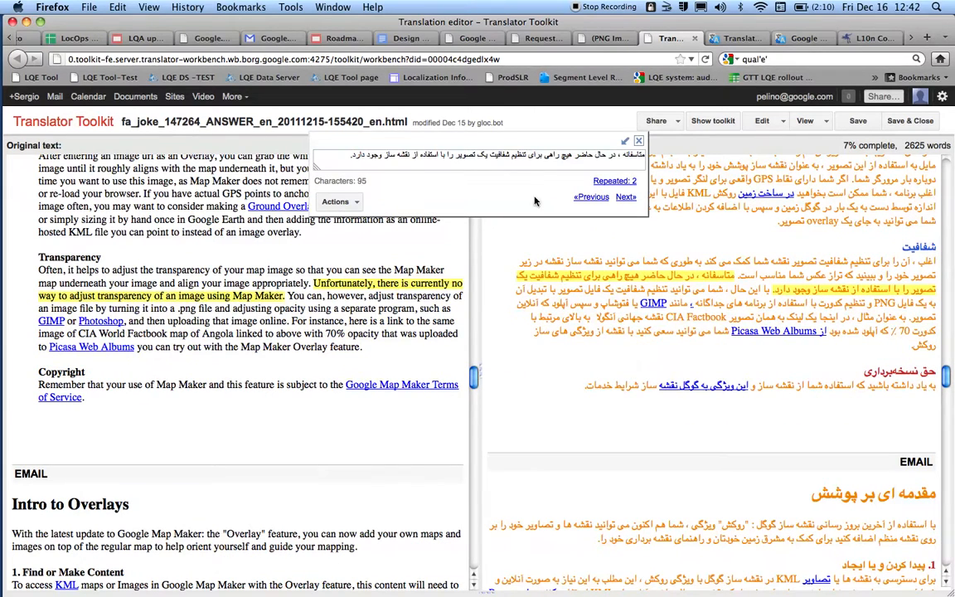